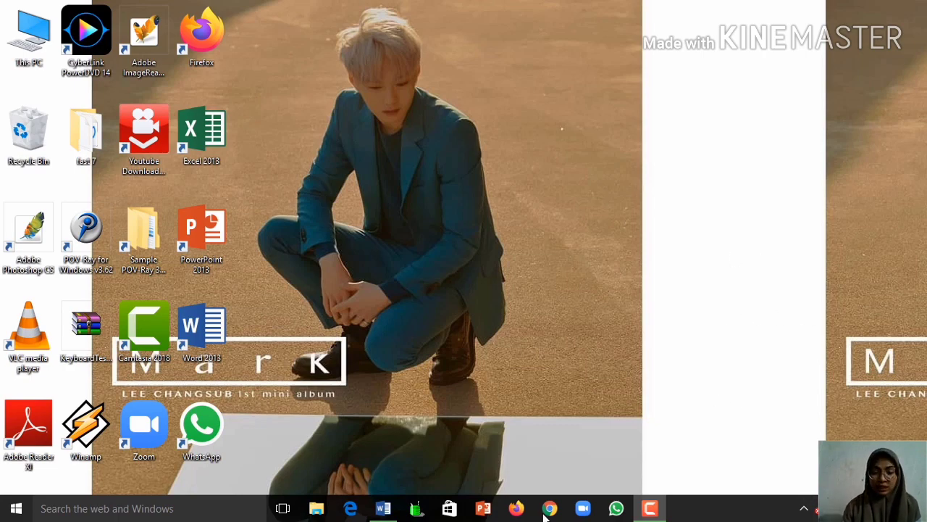
Step: Open HyperChem in a maximized window and set carbon as the default drawing element
click(417, 509)
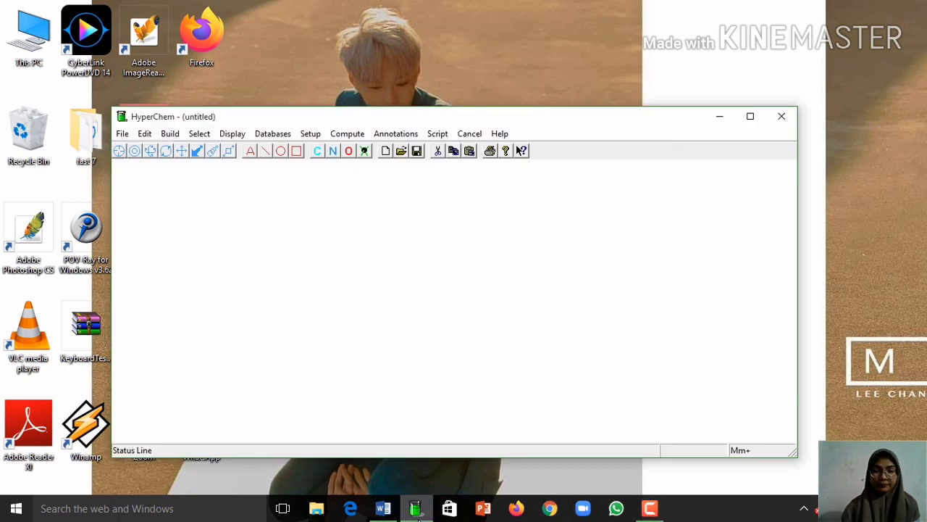
click(751, 116)
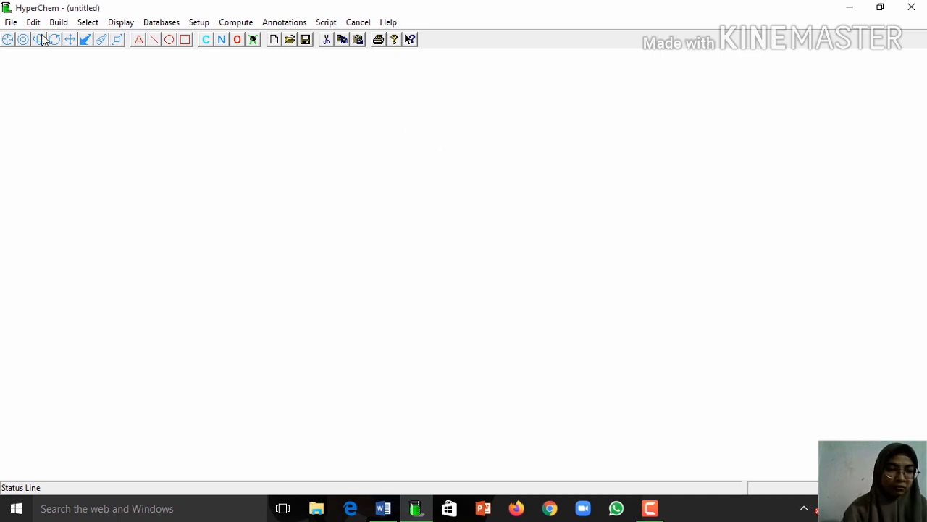
click(58, 23)
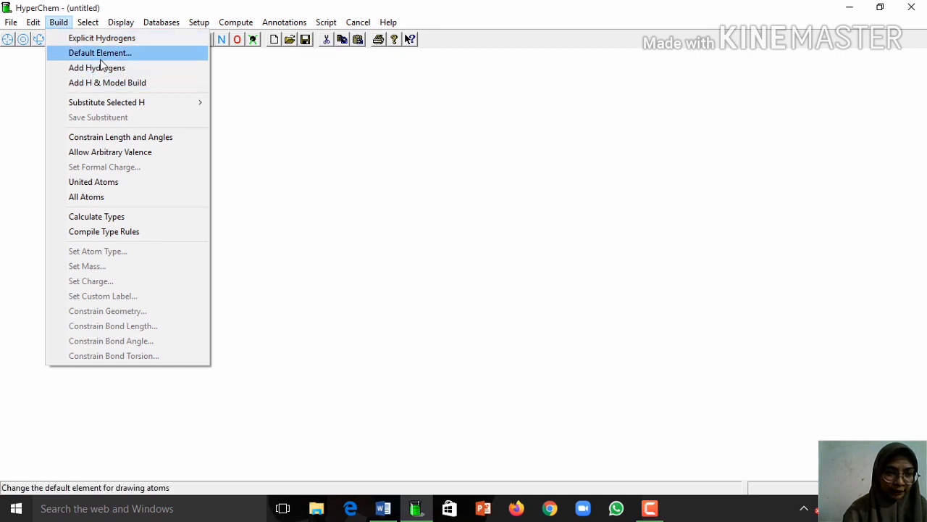
click(100, 57)
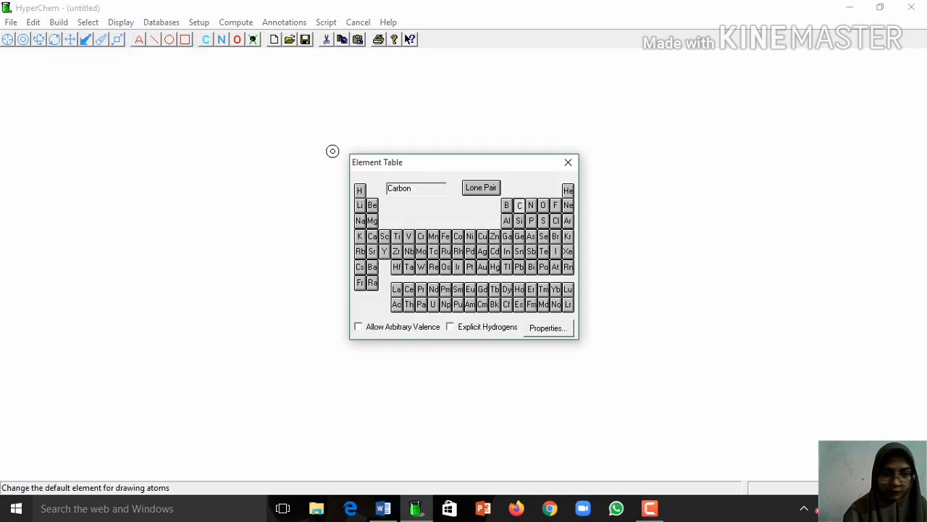
double_click(520, 206)
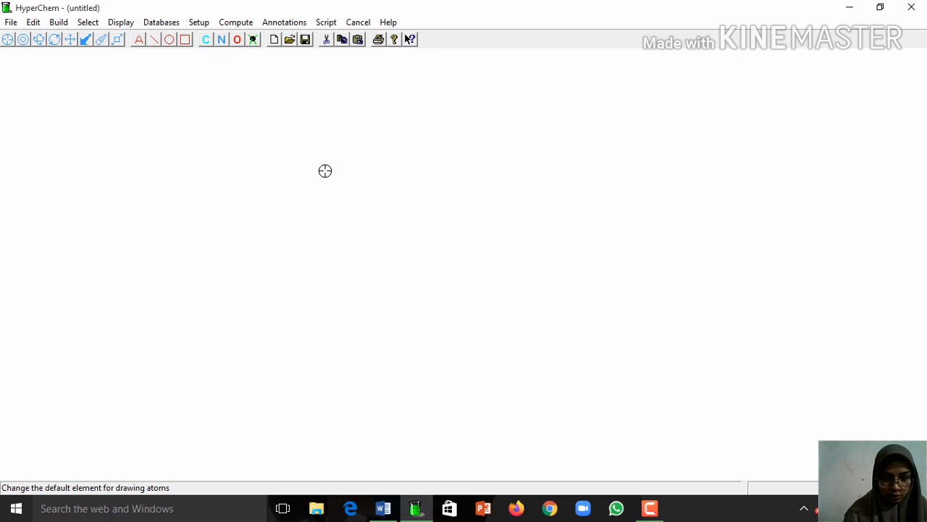
Step: Draw a closed six-carbon ring, then add hydrogens and build the 3D model
mouse_move(326, 171)
mouse_down()
mouse_move(279, 207)
mouse_move(280, 249)
mouse_move(326, 280)
mouse_move(364, 256)
mouse_move(369, 220)
mouse_move(367, 205)
mouse_move(323, 168)
mouse_up()
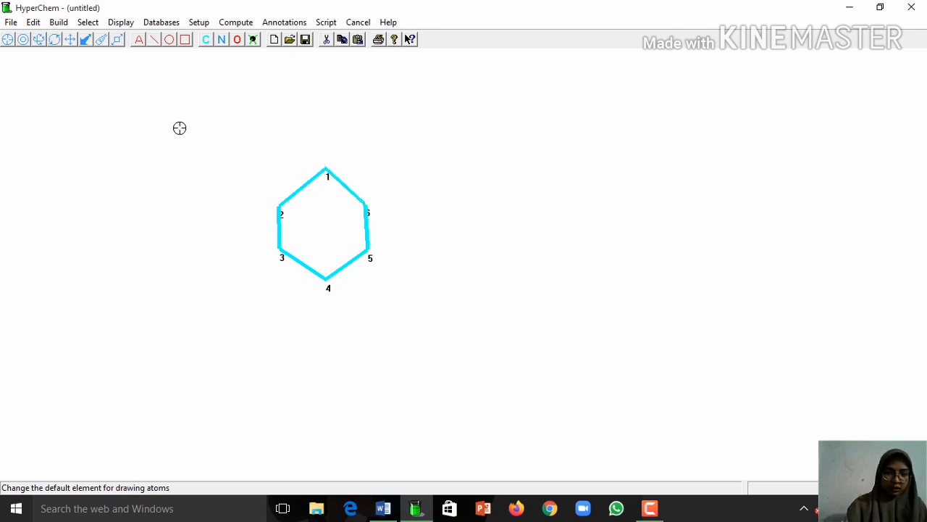
click(57, 22)
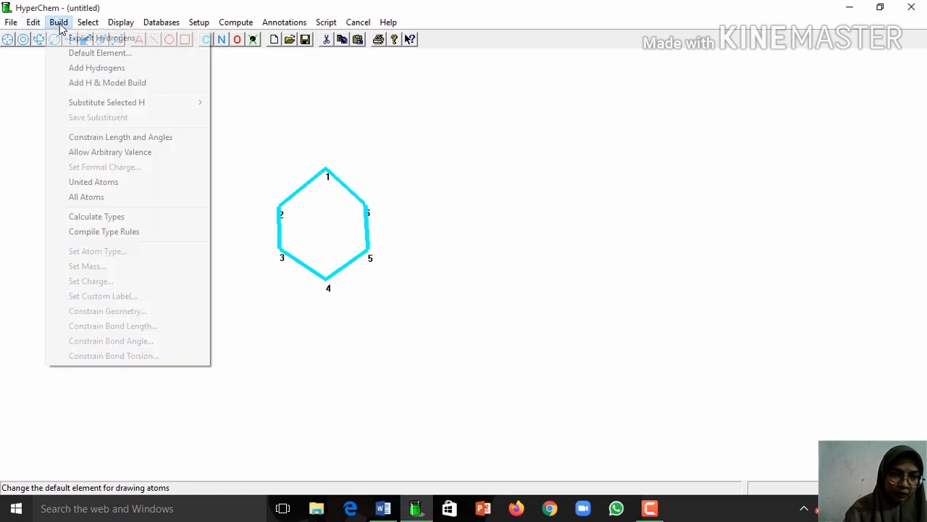
click(84, 84)
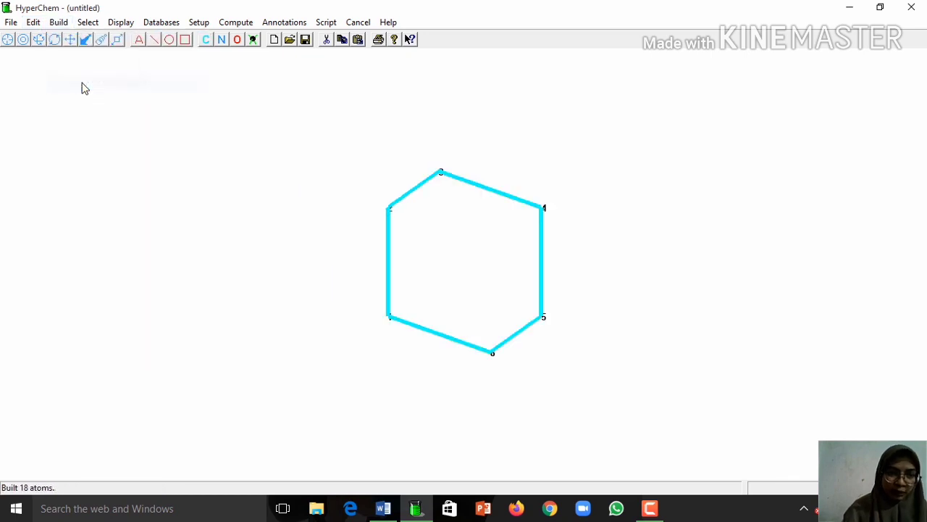
Step: Rotate the ring in space and in the plane until its chair shape is seen from the side
click(39, 41)
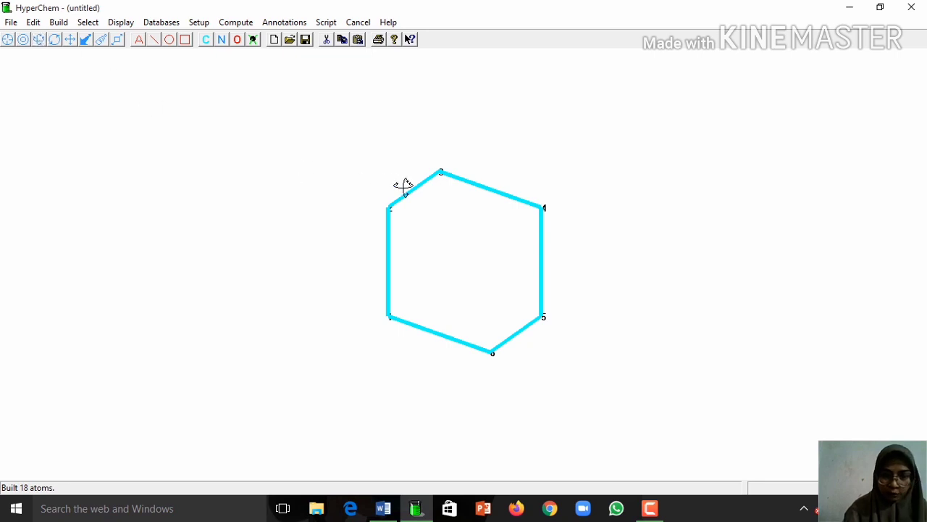
drag(439, 176, 526, 271)
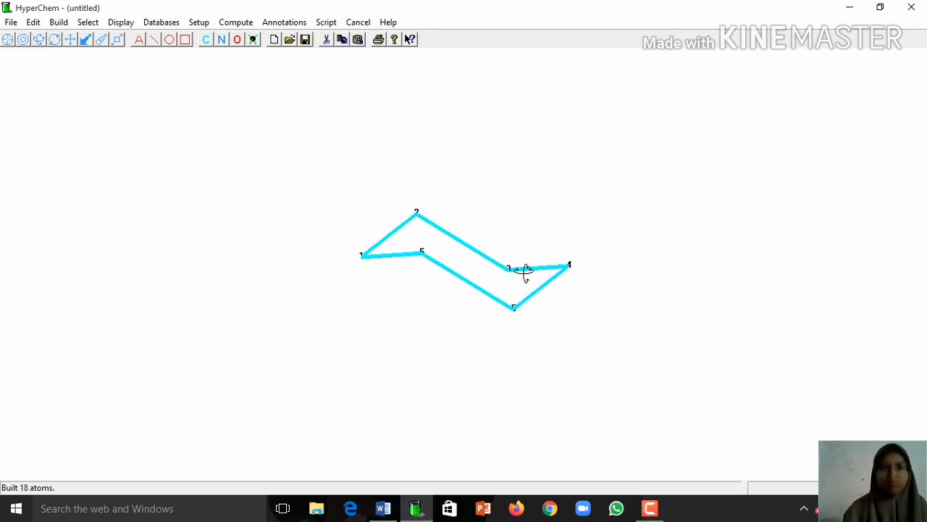
click(54, 40)
drag(540, 282, 569, 232)
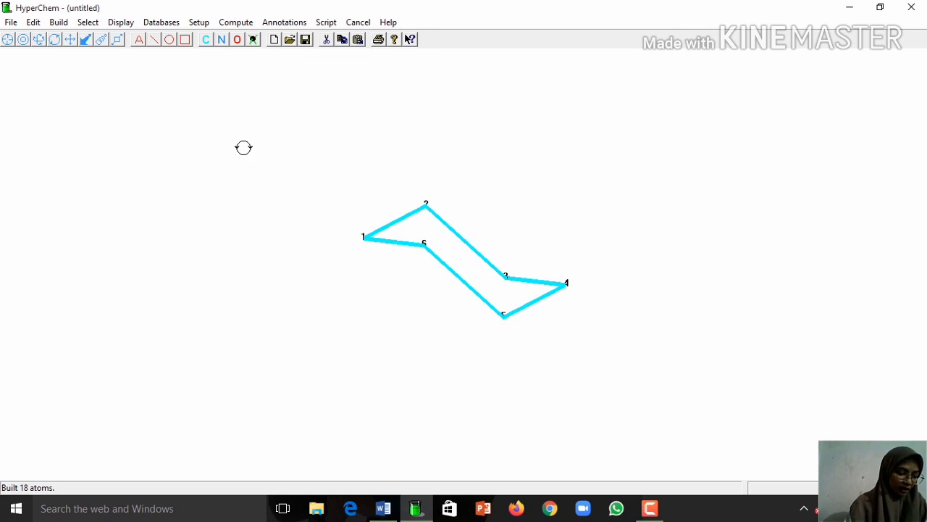
click(23, 39)
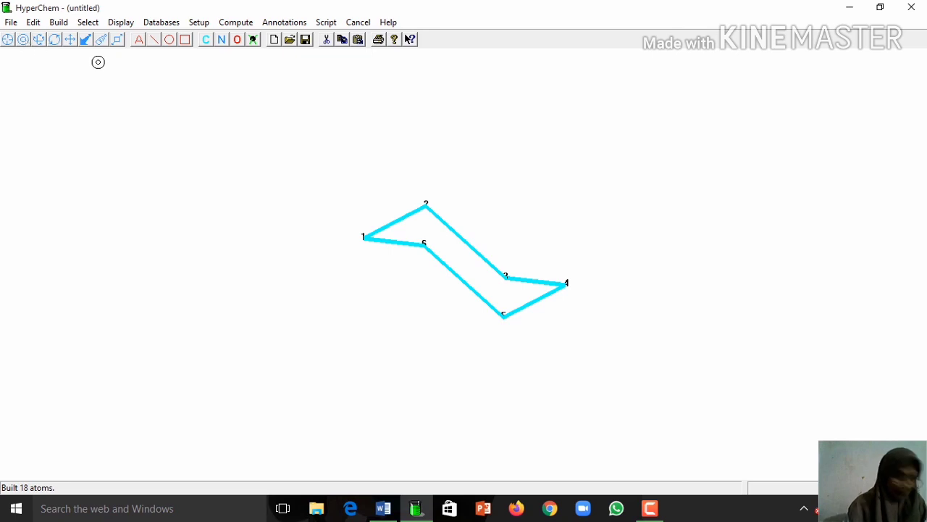
click(88, 23)
mouse_move(121, 23)
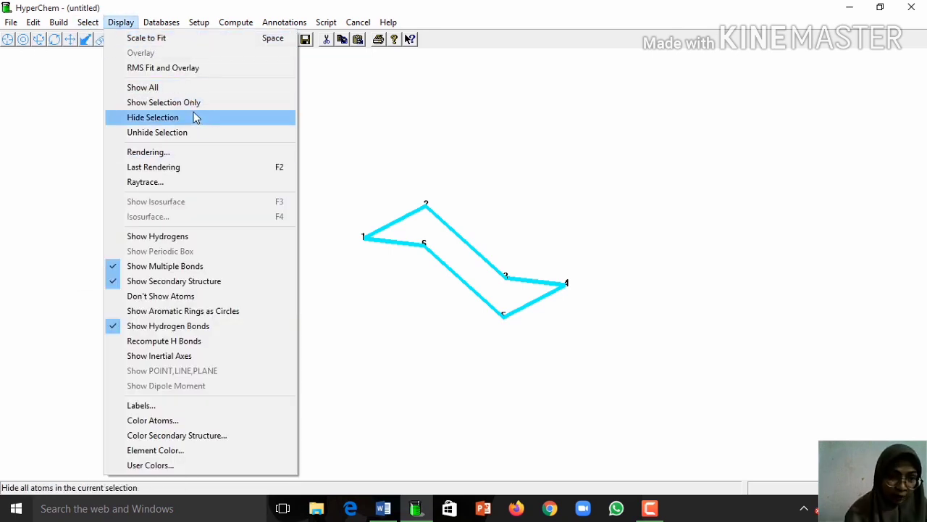
mouse_move(87, 23)
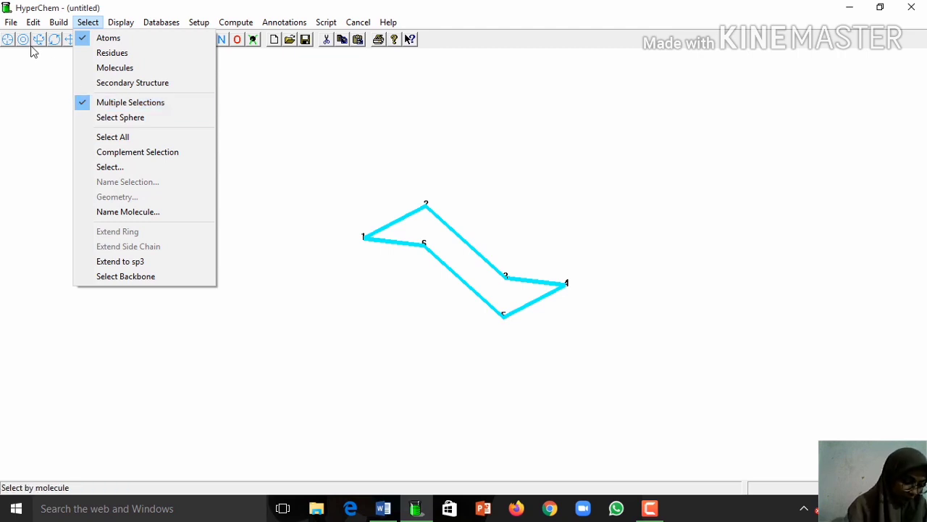
mouse_move(32, 23)
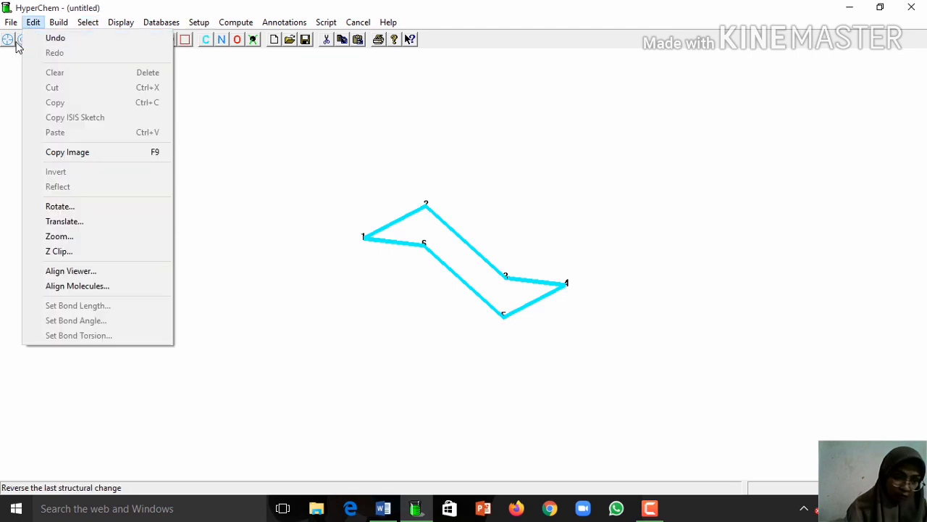
Step: Measure the bond length between atoms 1 and 2, the 1-2-3 bond angle and the 1-2-3-4 torsion angle
click(19, 44)
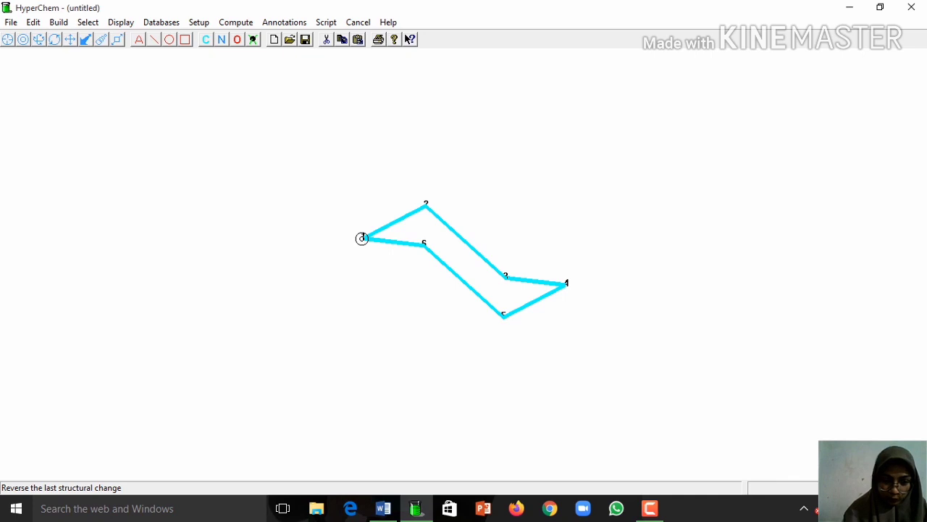
click(362, 238)
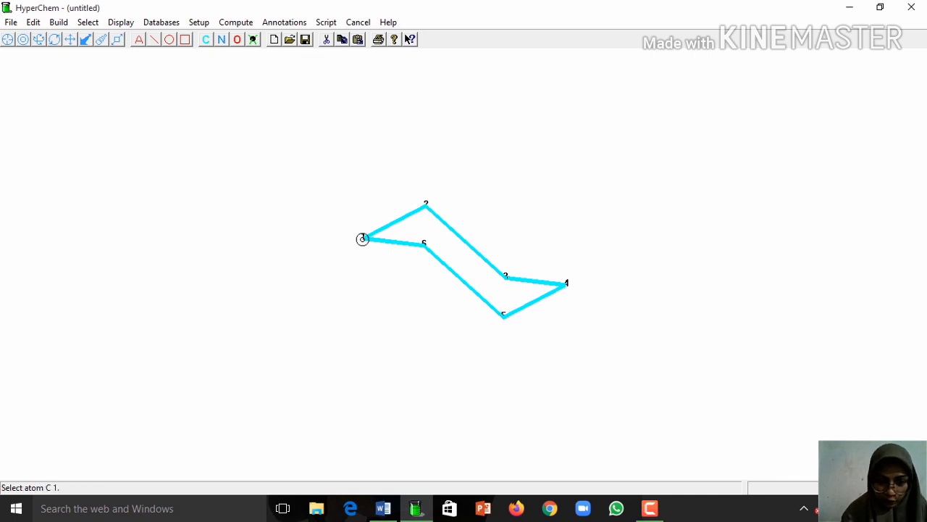
click(428, 206)
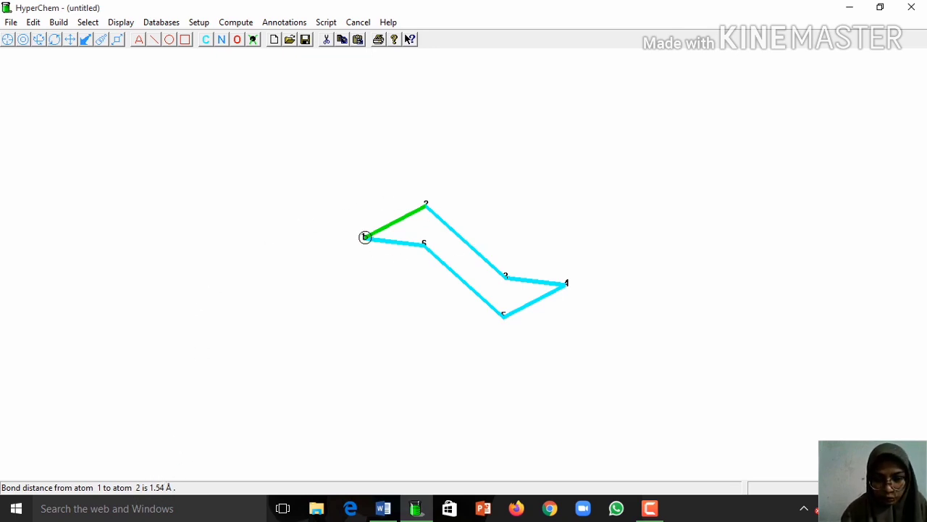
drag(365, 237, 504, 275)
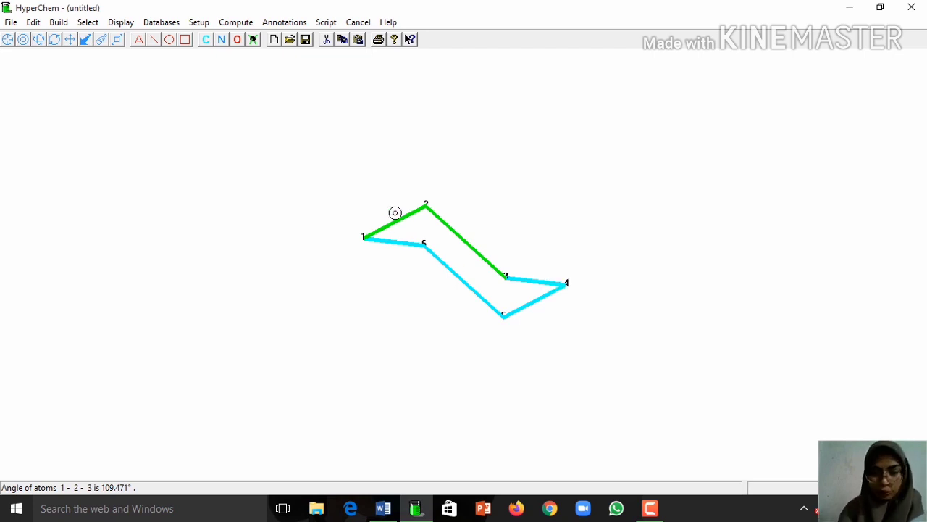
click(561, 288)
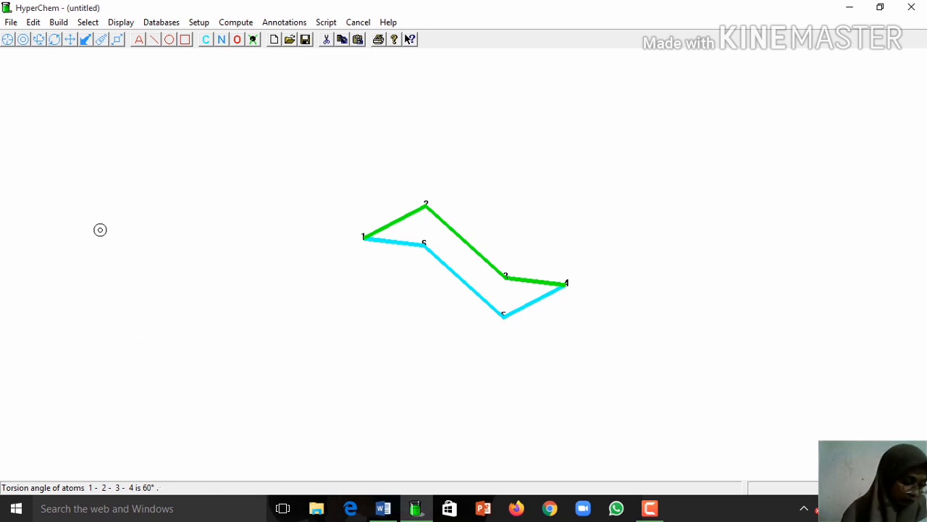
Step: Try to set the bond torsion of atoms 1-2-3-4 to 60, and clear the atom selection
click(33, 21)
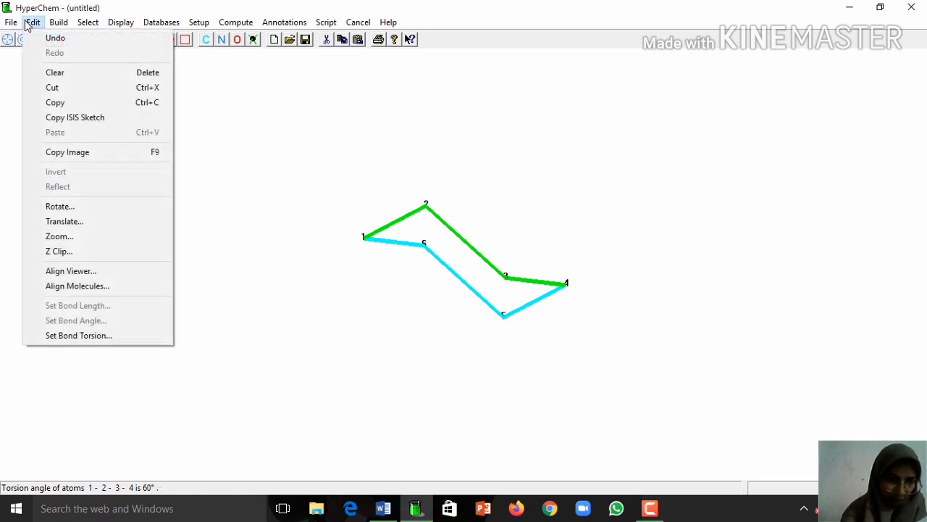
click(92, 335)
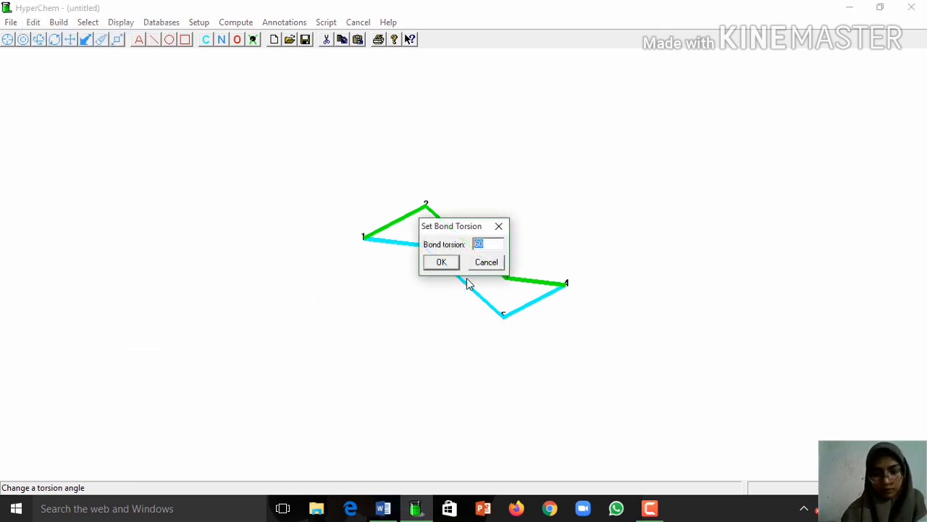
click(452, 262)
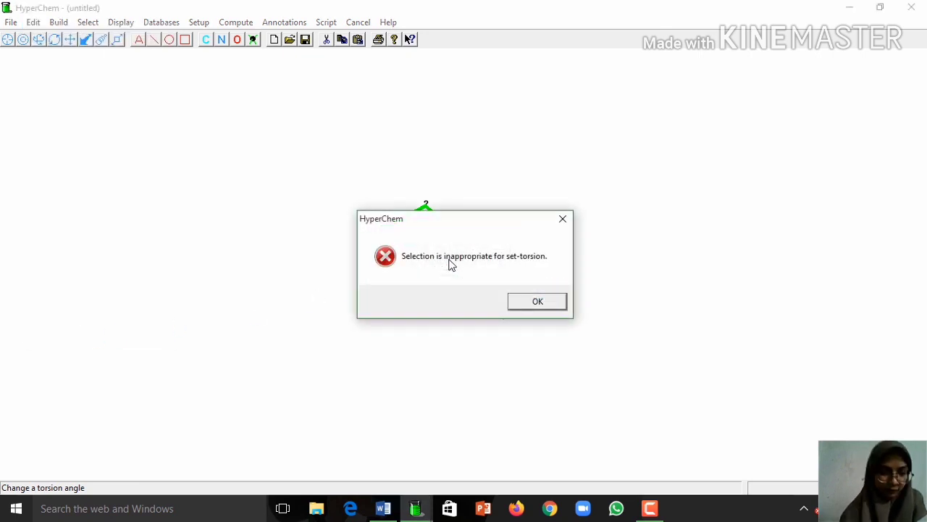
click(563, 219)
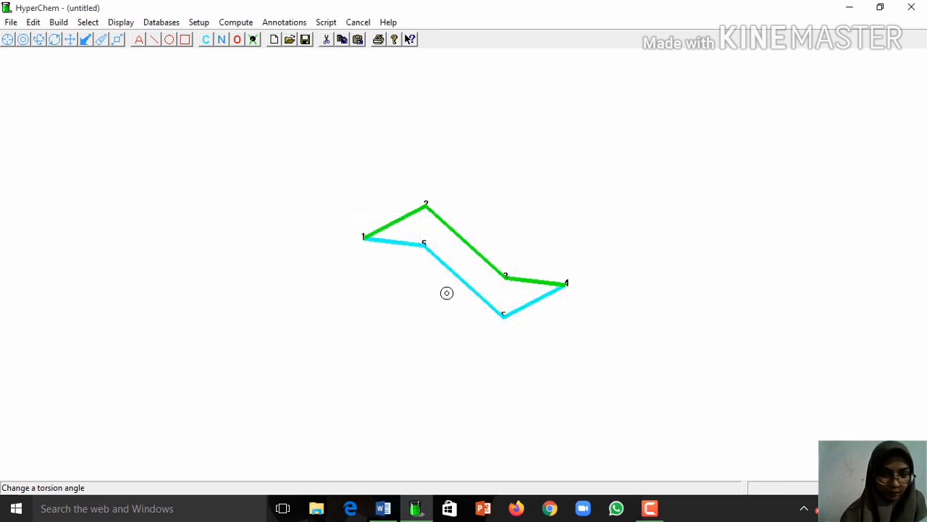
click(335, 328)
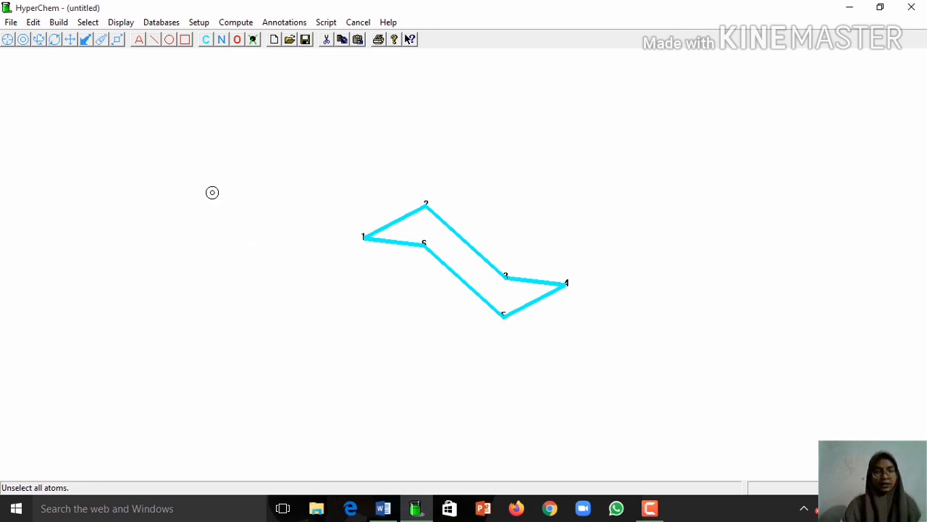
Step: Save the molecule as a HyperChem file named kursiii in the projek kimkomp folder, replacing the existing file
click(11, 23)
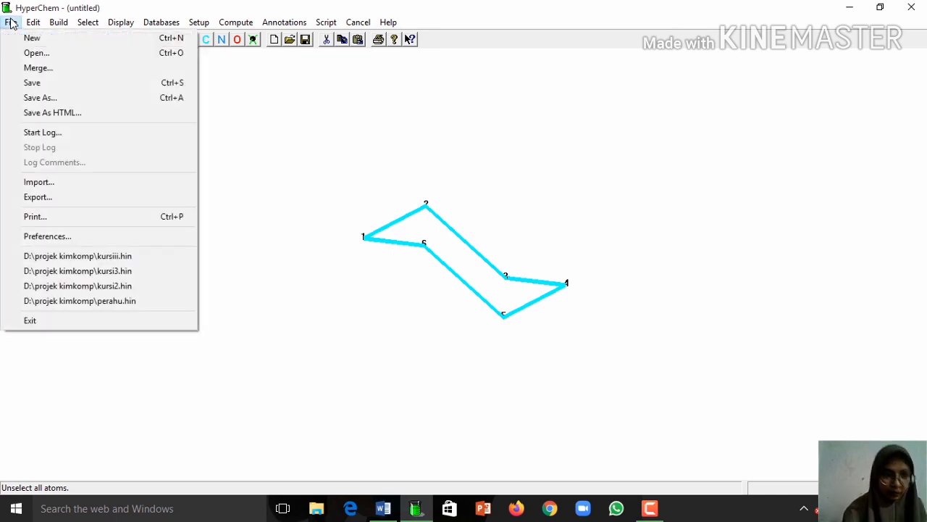
click(59, 98)
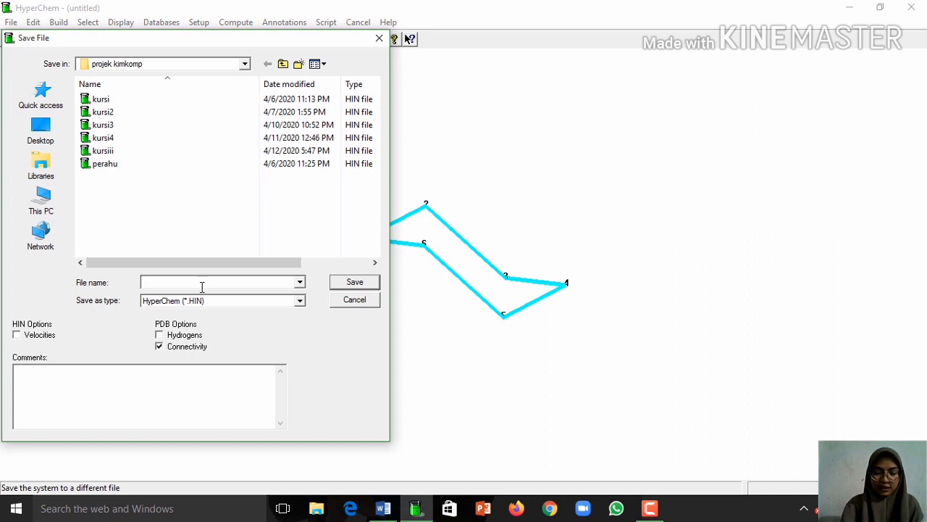
text(kur)
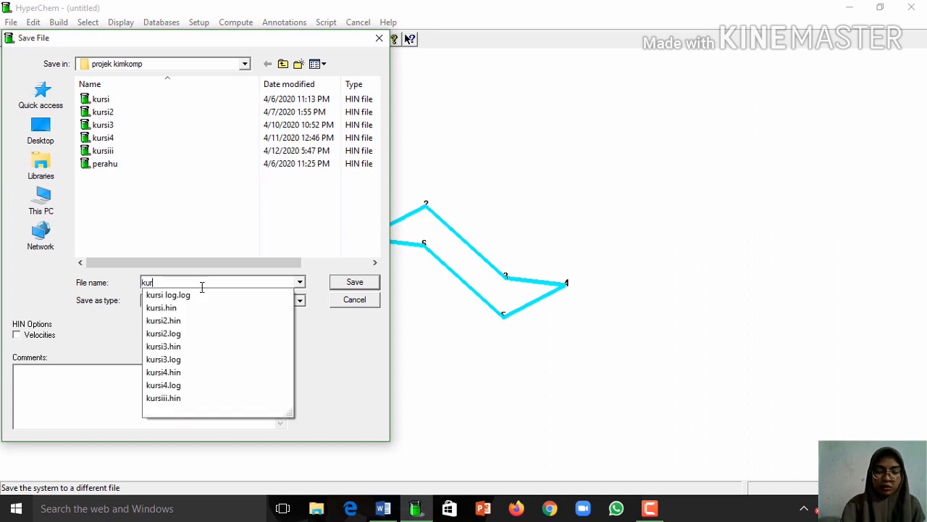
text(siii)
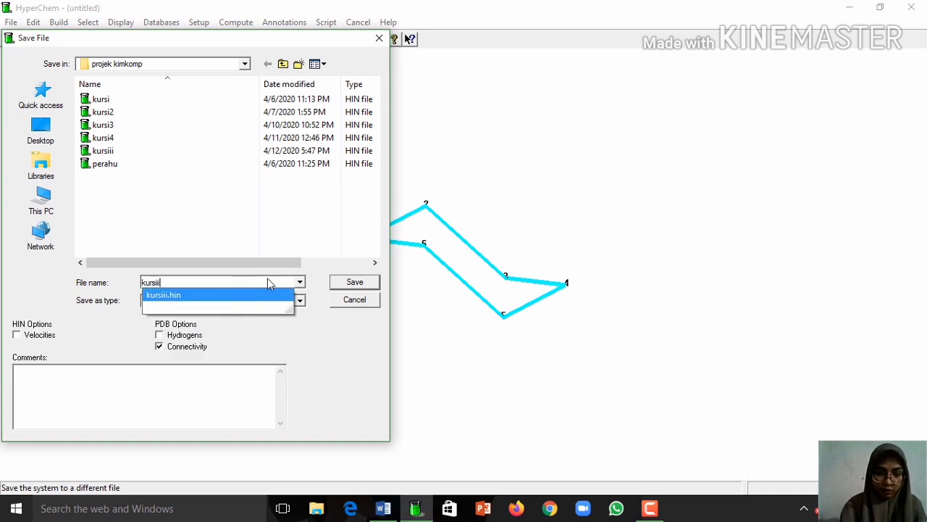
click(297, 364)
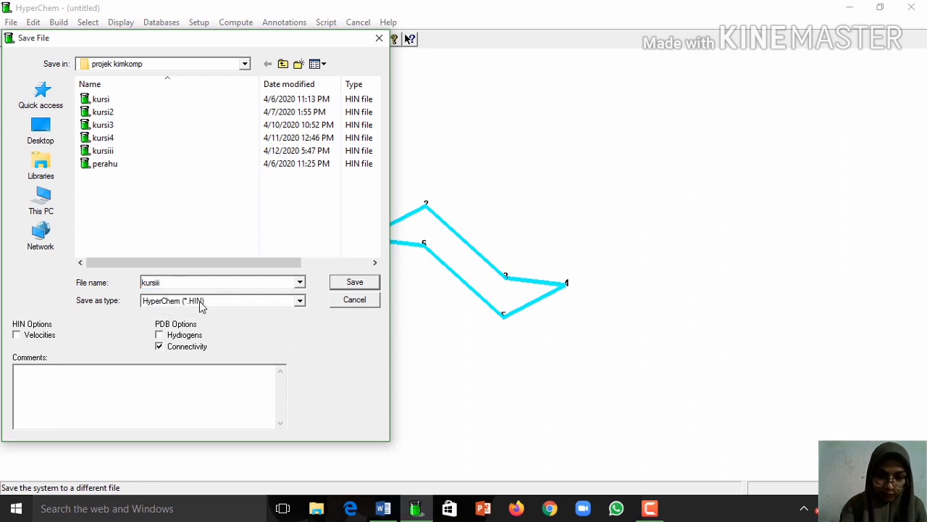
click(355, 283)
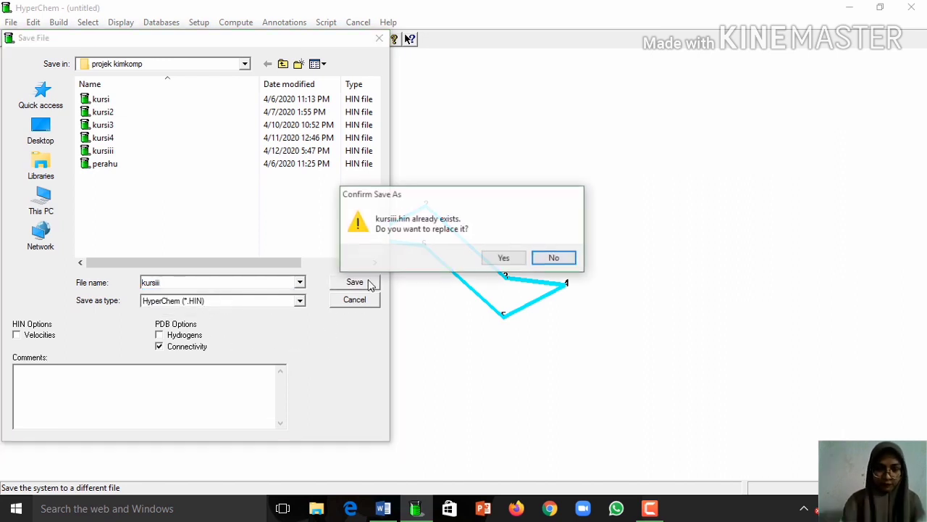
click(505, 260)
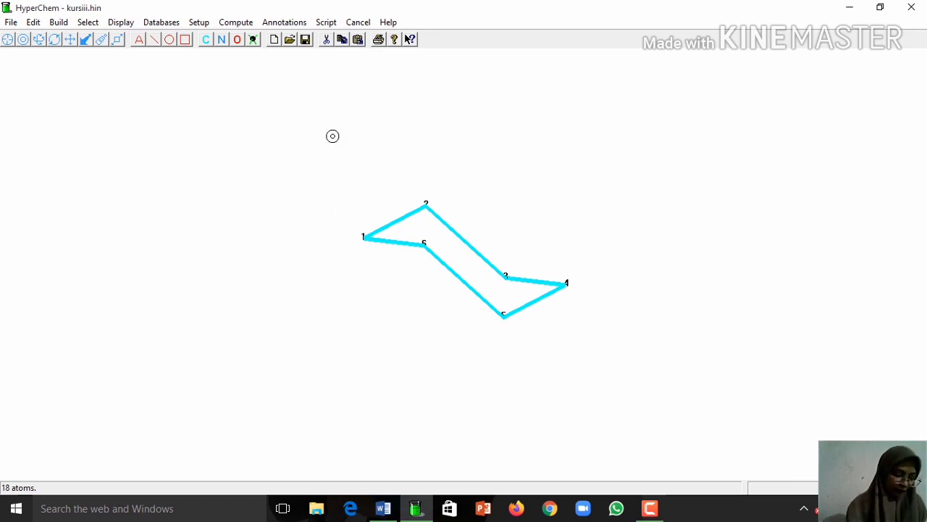
Step: Start a computation log named kursi optimasi in the projek kimkomp folder
click(11, 23)
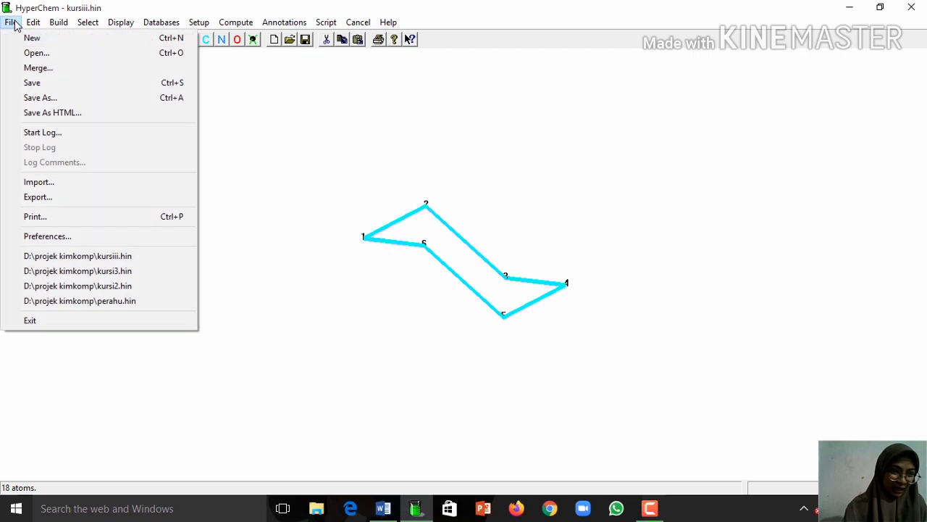
click(32, 134)
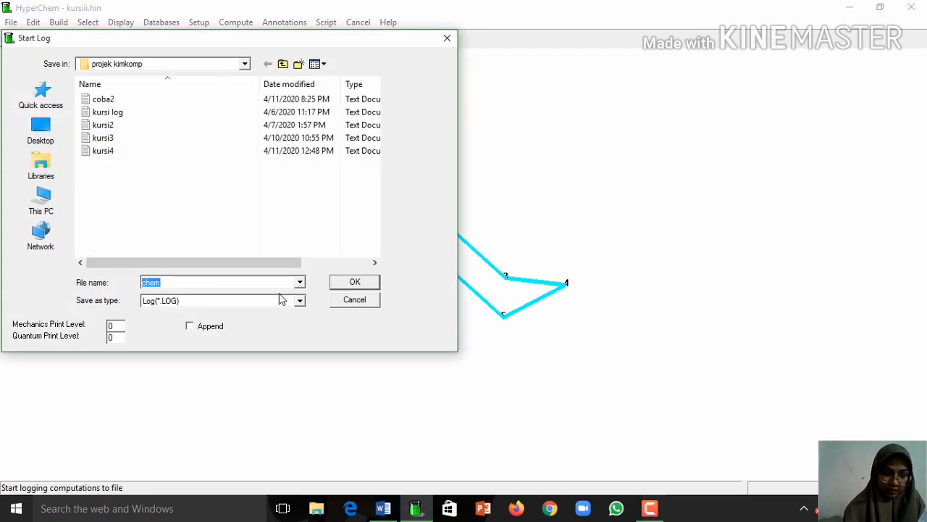
click(233, 283)
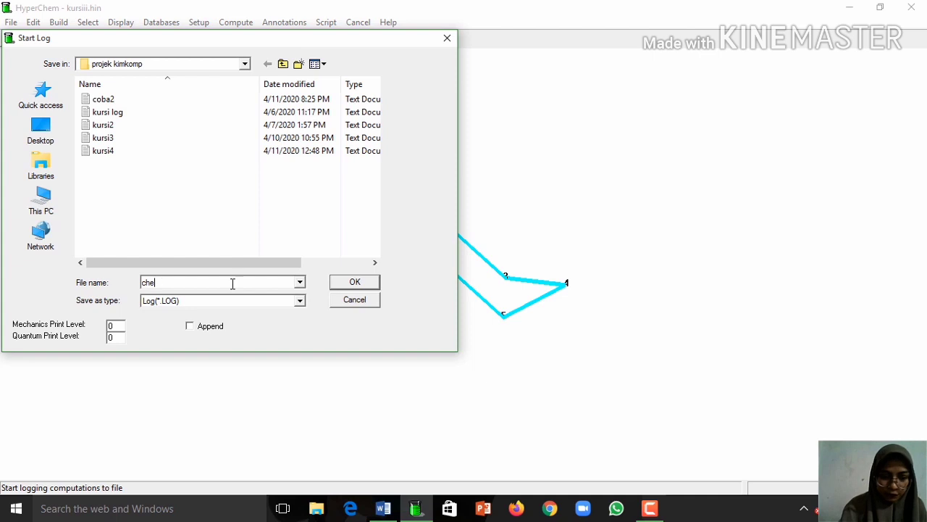
key(BackSpace)
key(BackSpace)
text(ku)
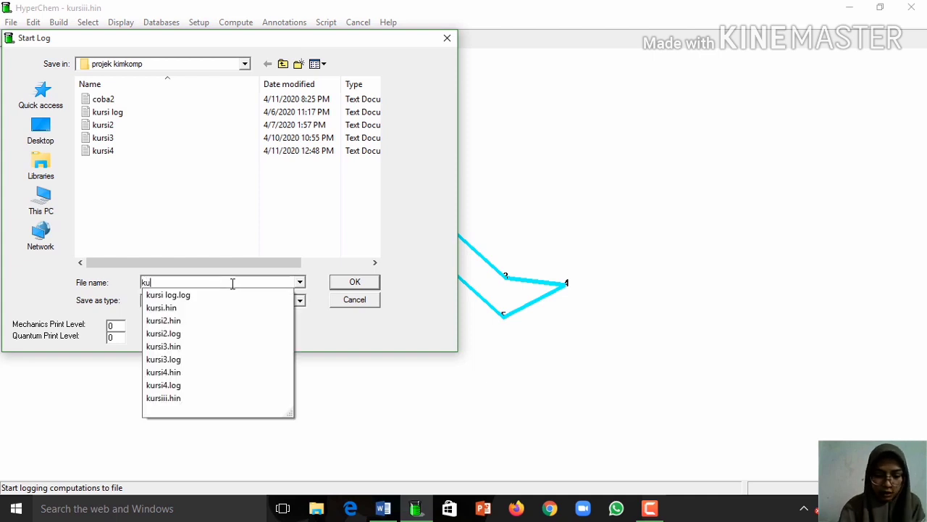
text(rsi op)
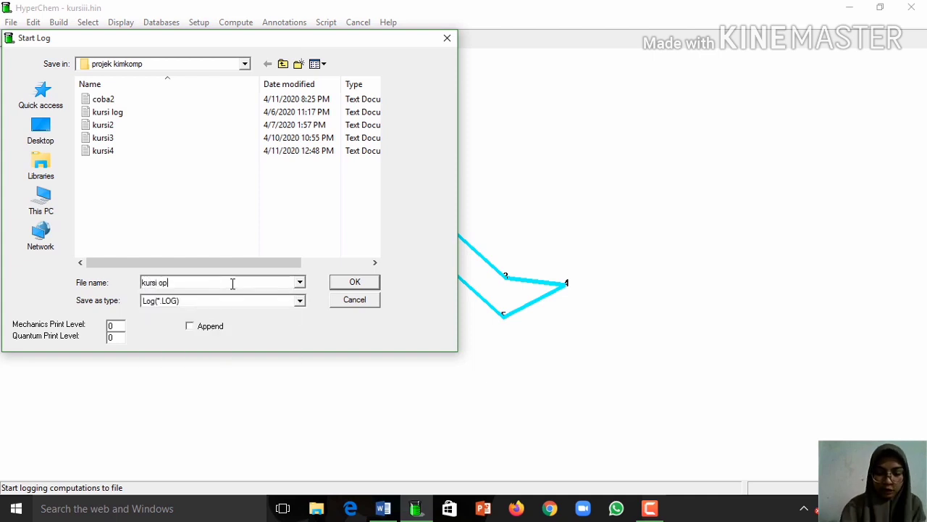
text(timasi)
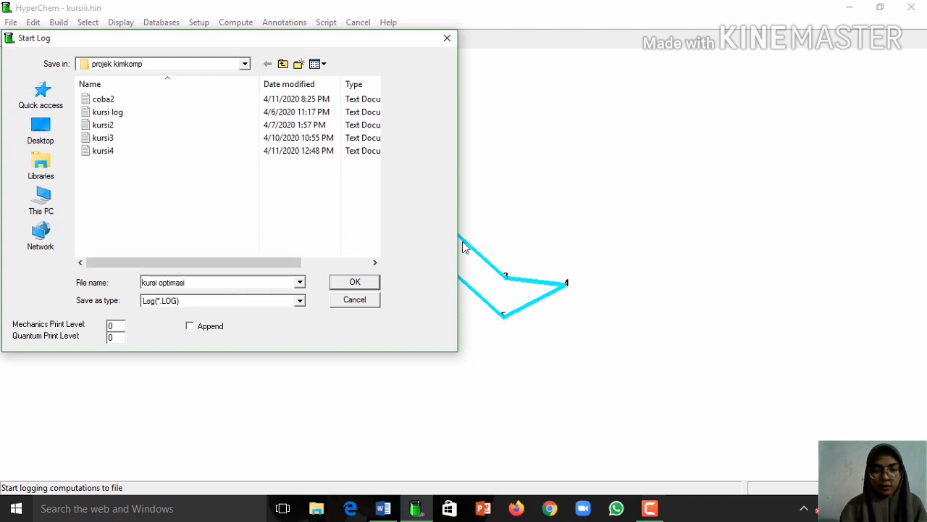
click(371, 285)
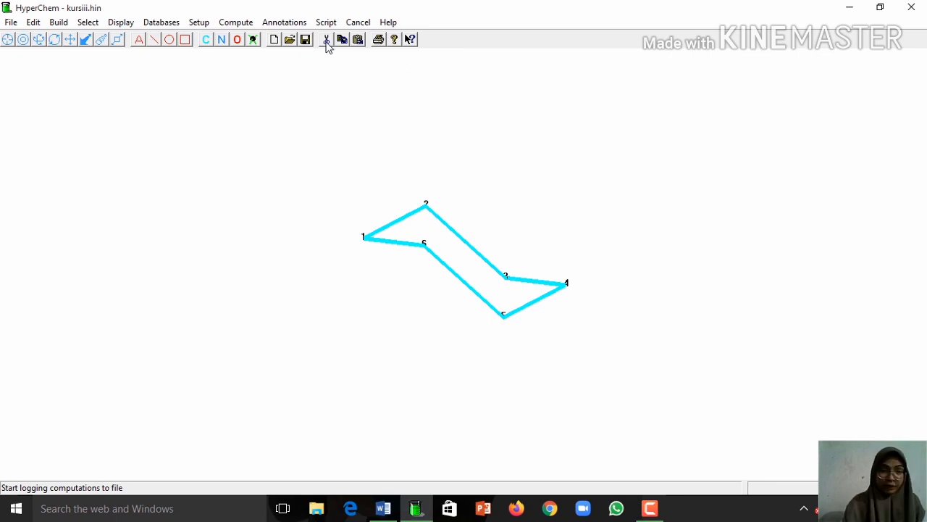
Step: Set the molecular mechanics force field to AMBER and accept recalculating the atom types
click(205, 22)
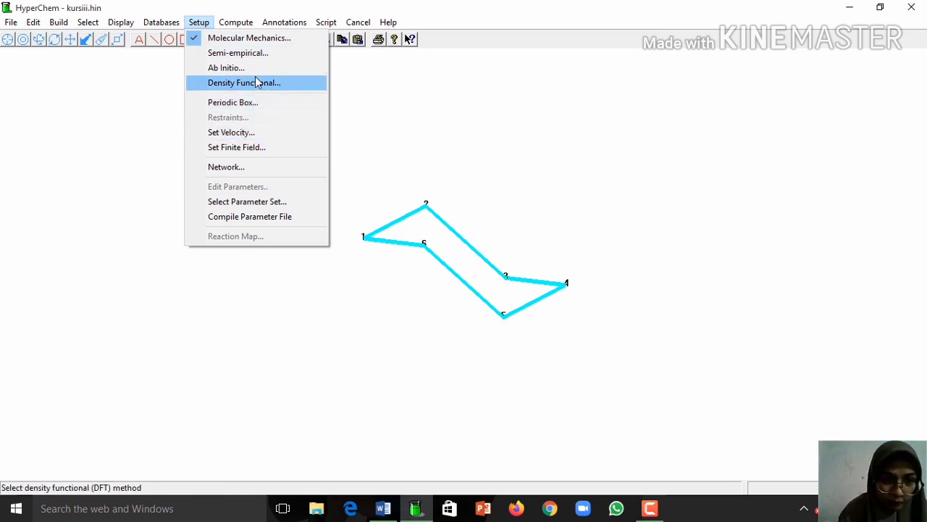
click(252, 40)
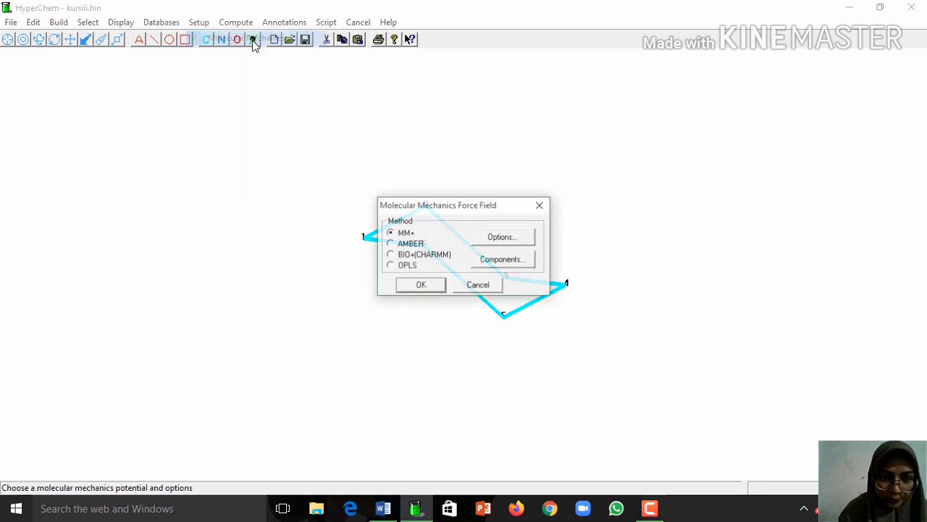
click(390, 244)
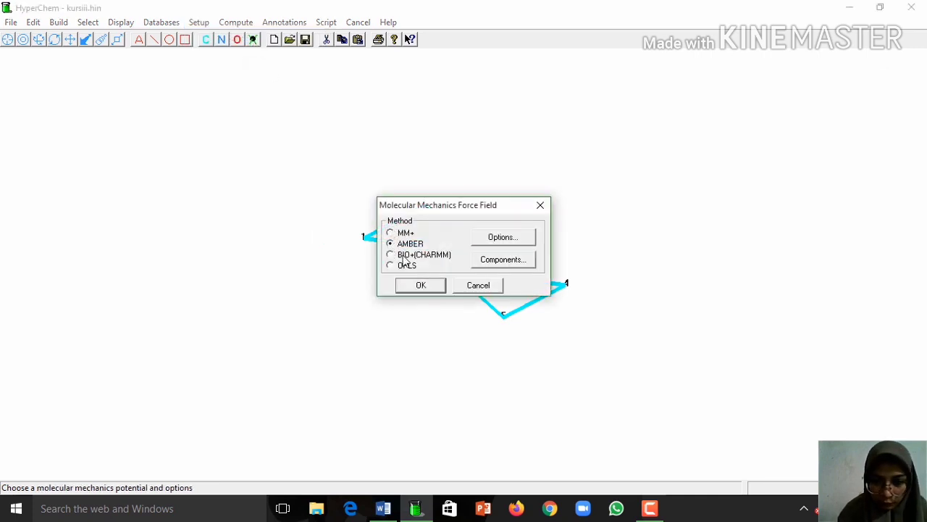
click(416, 288)
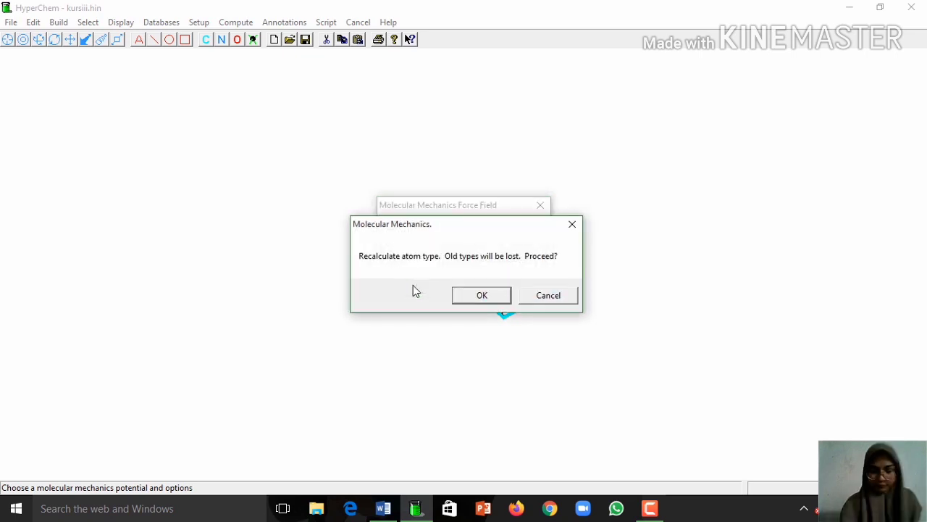
click(485, 295)
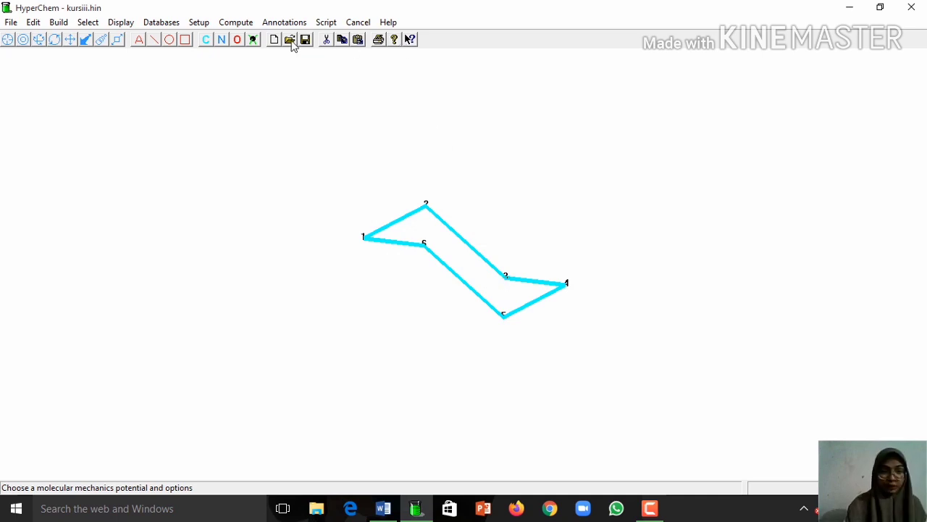
Step: Run a Polak-Ribiere geometry optimization of the ring in vacuo, and stop the log
click(241, 24)
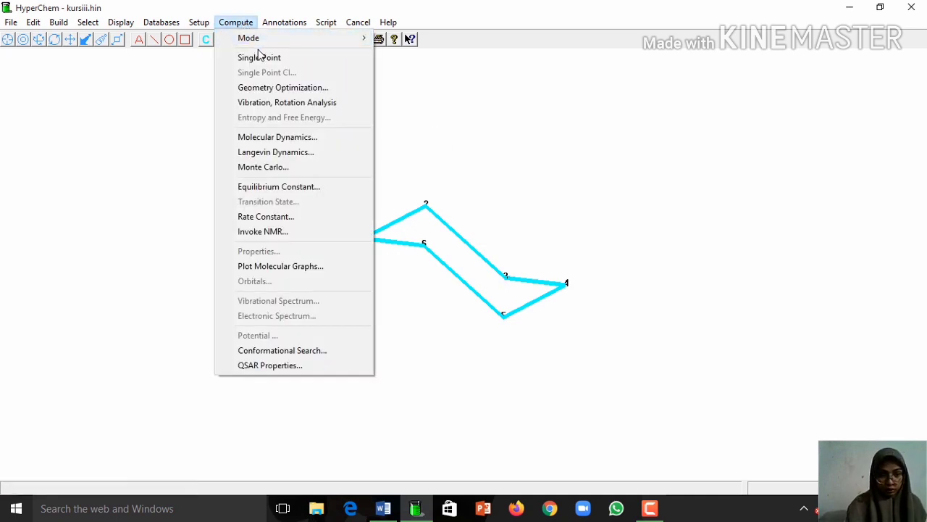
click(281, 88)
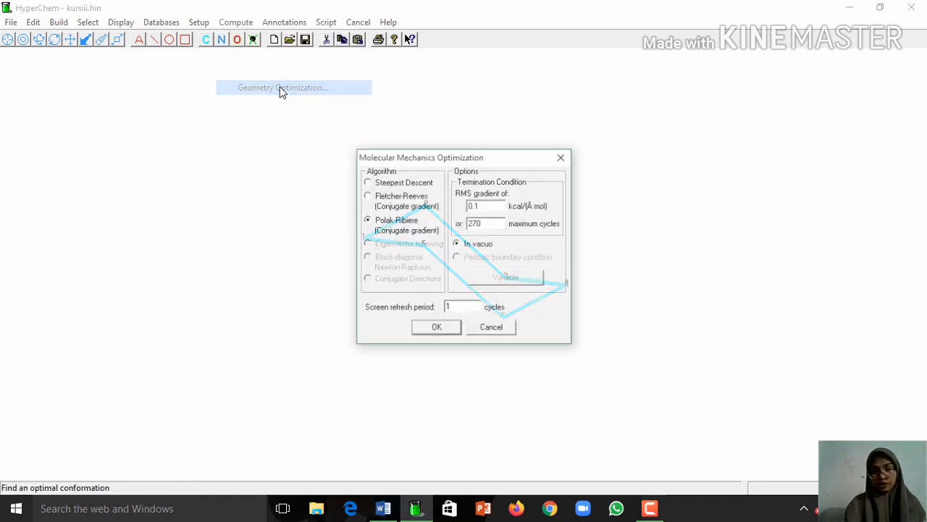
click(440, 330)
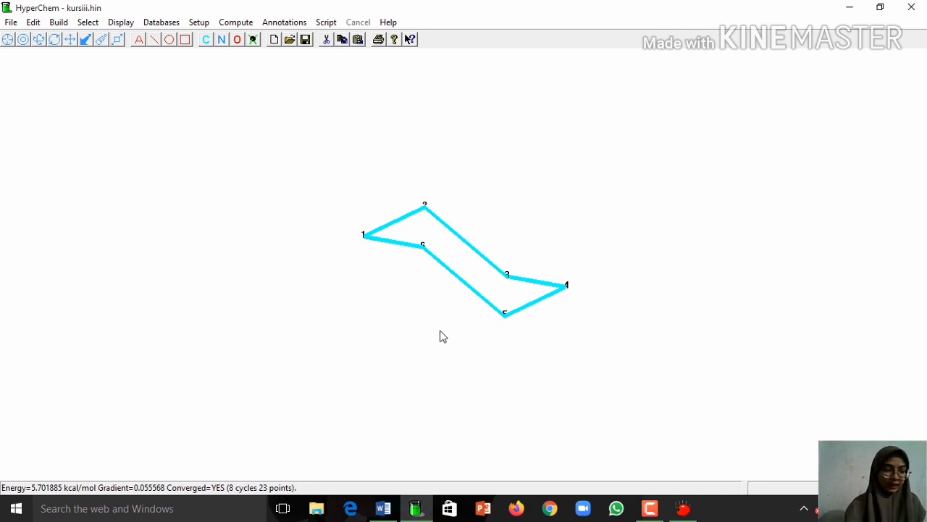
click(12, 22)
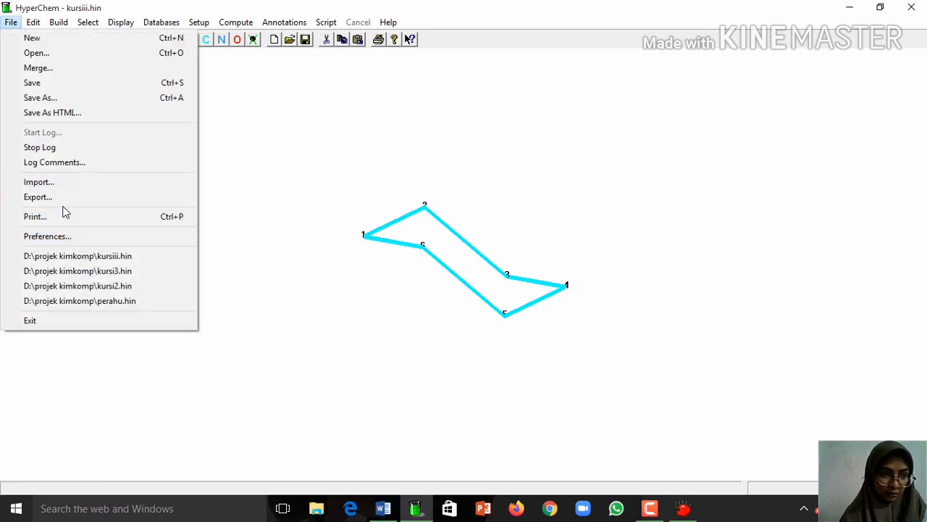
click(62, 151)
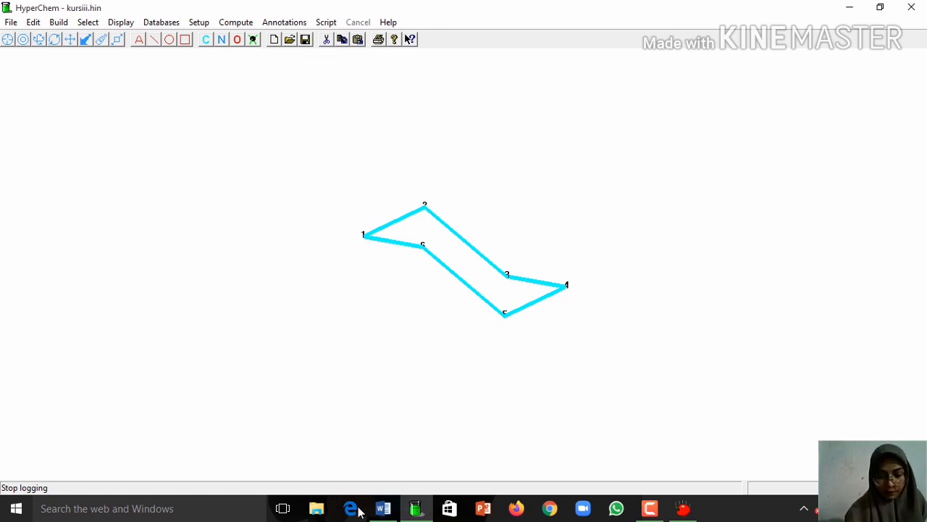
Step: Open the kursi optimasi log from the projek kimkomp folder on drive D, review the optimization energies, and close the log and folder
click(316, 508)
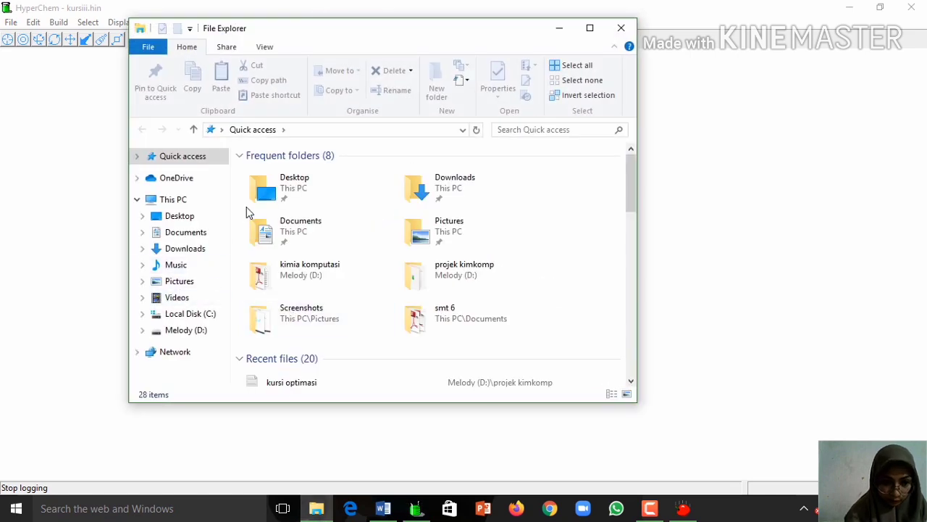
click(200, 332)
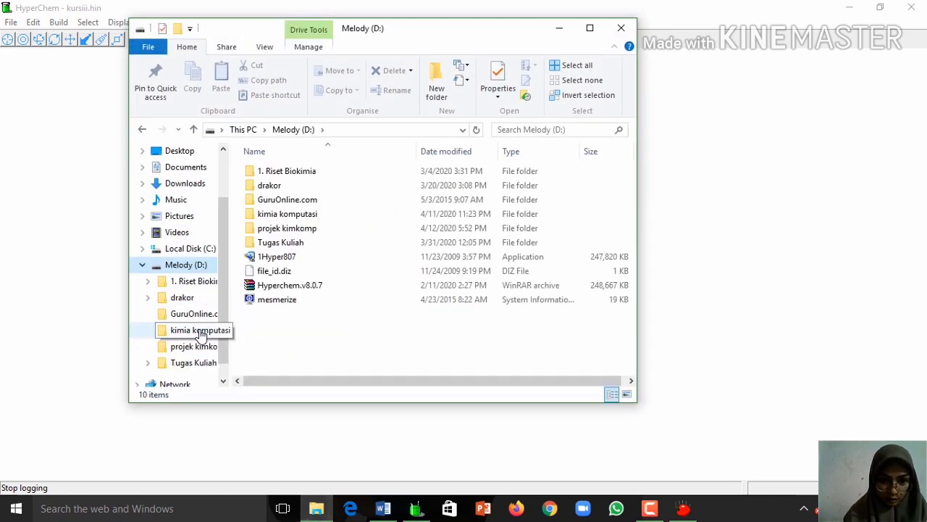
double_click(317, 230)
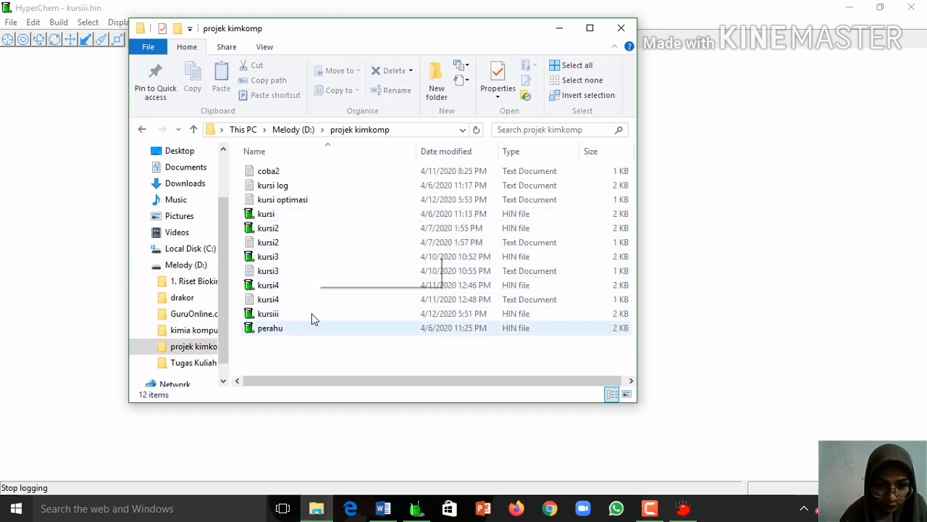
click(329, 204)
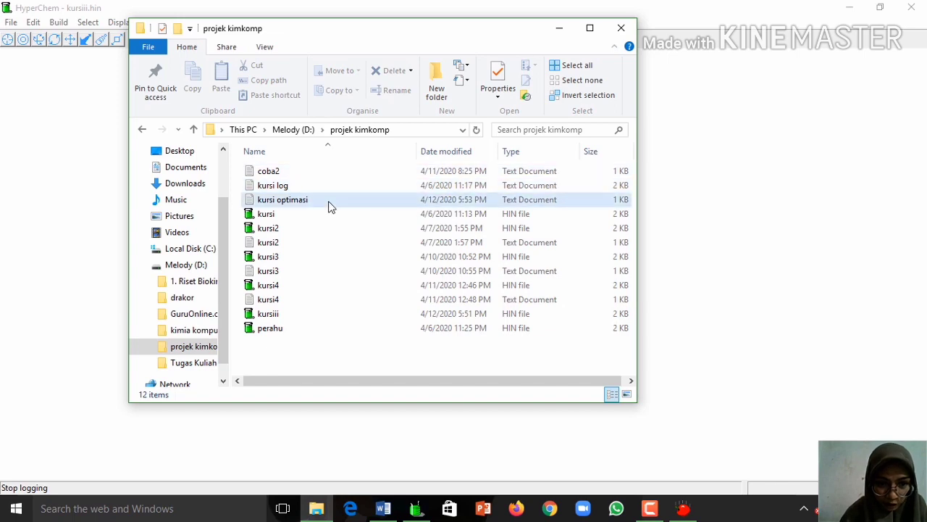
double_click(330, 204)
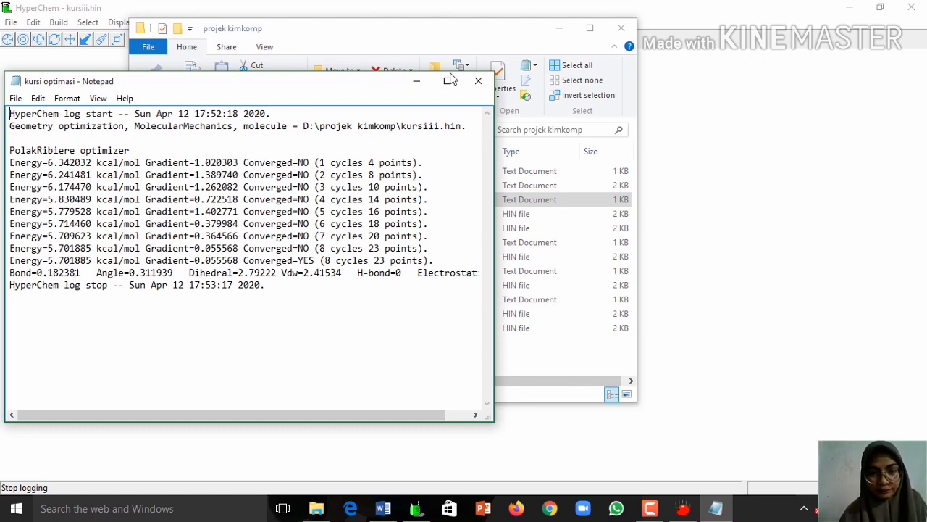
click(483, 83)
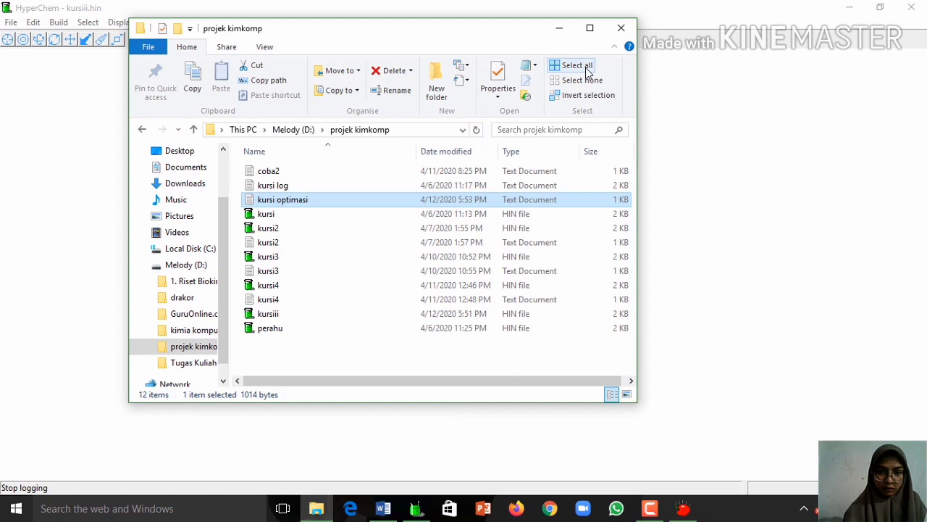
click(629, 28)
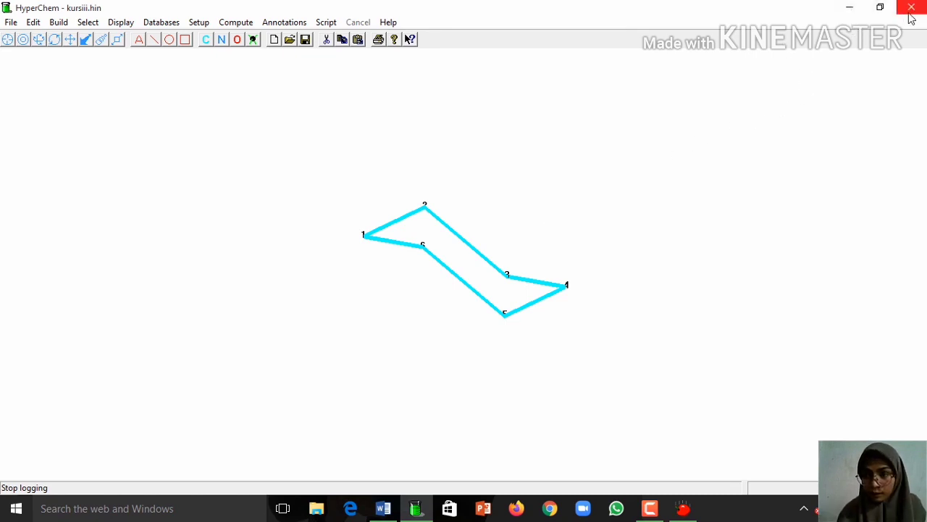
Step: Minimize HyperChem, open the kursiii HIN file from the projek kimkomp folder on drive D in a new HyperChem window, and maximize it
click(850, 10)
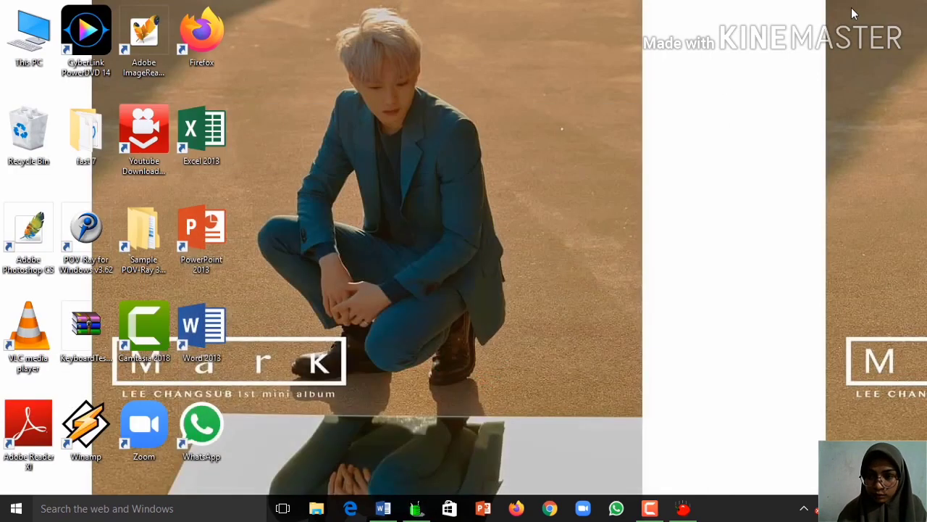
click(317, 509)
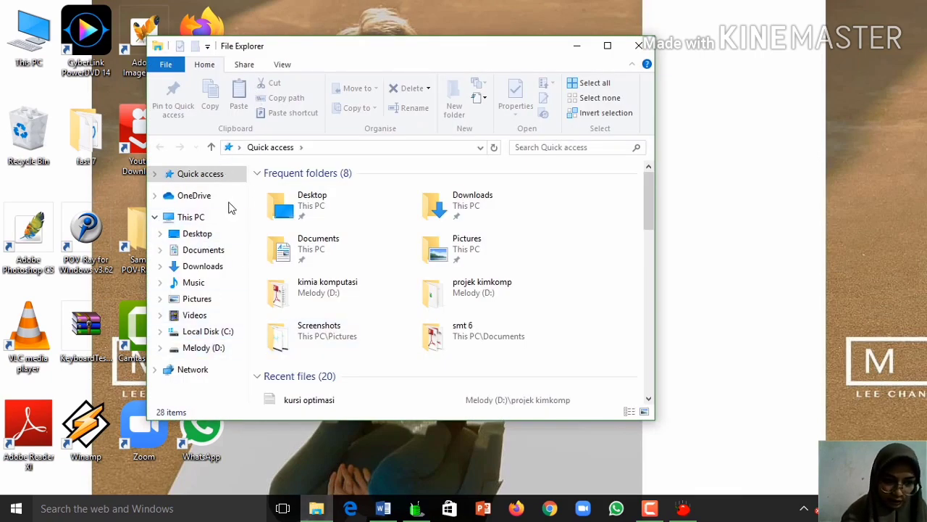
click(219, 352)
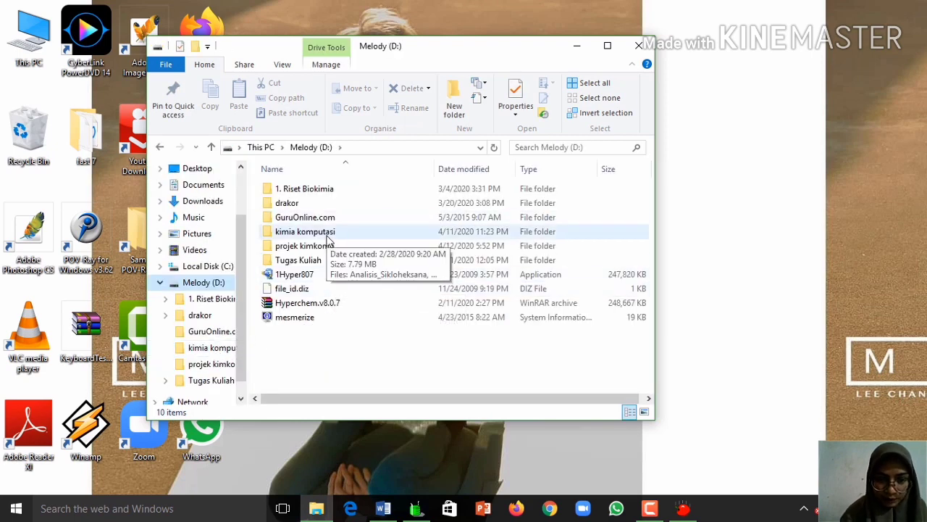
double_click(301, 246)
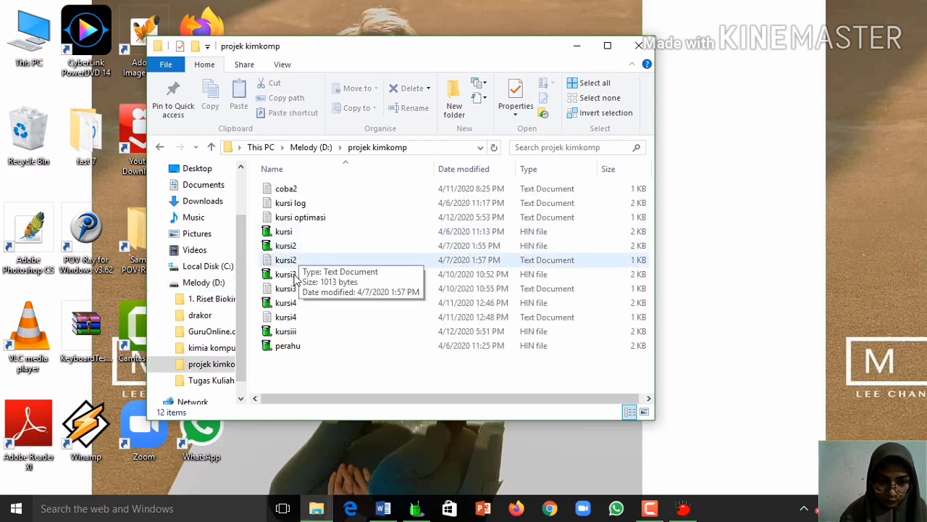
double_click(294, 333)
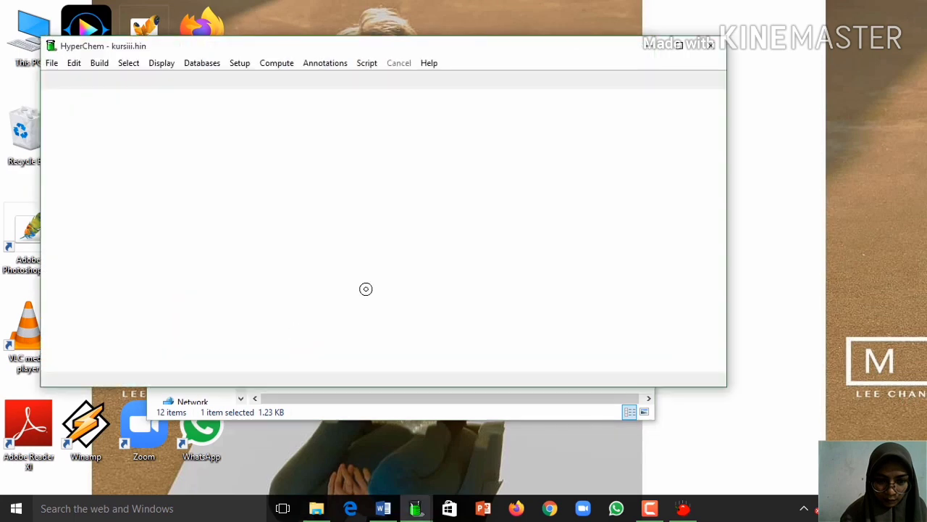
click(680, 46)
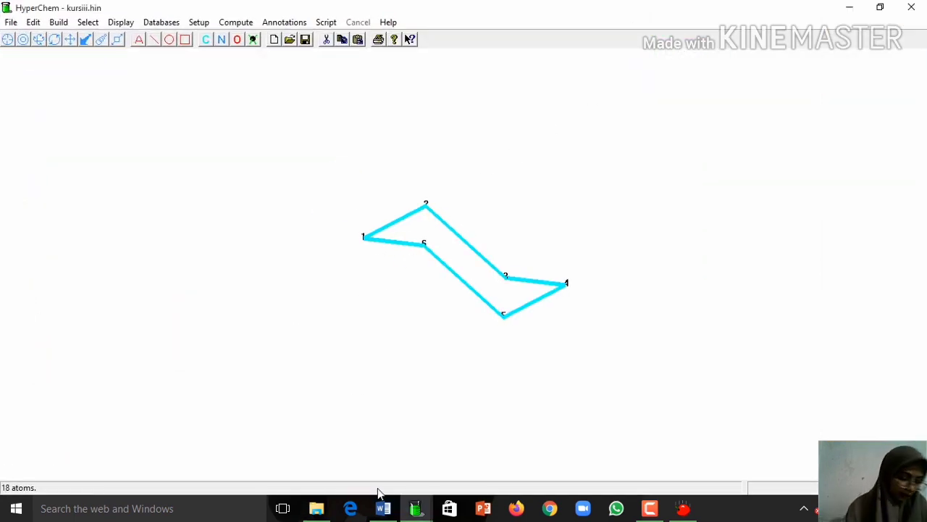
Step: Switch the multiple selections setting and try to select the 1–2 bond together with the 4–5 bond
click(87, 21)
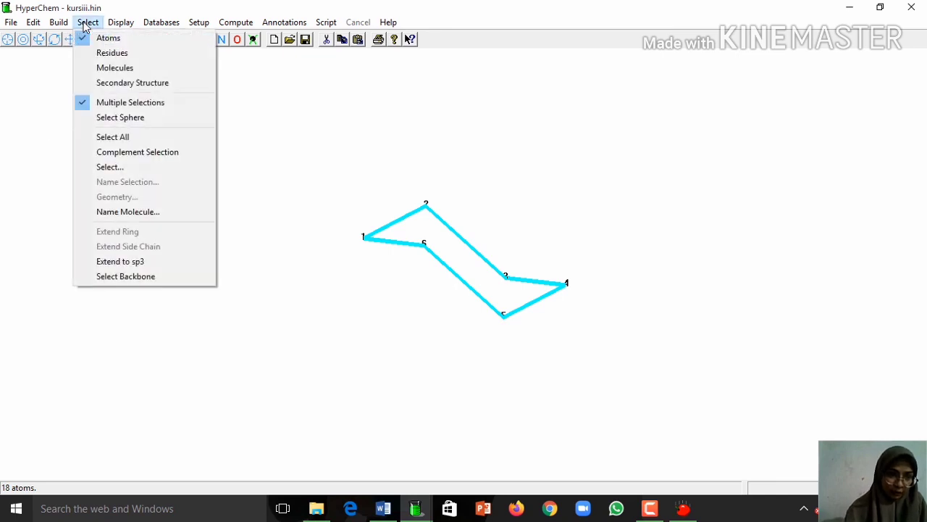
click(113, 102)
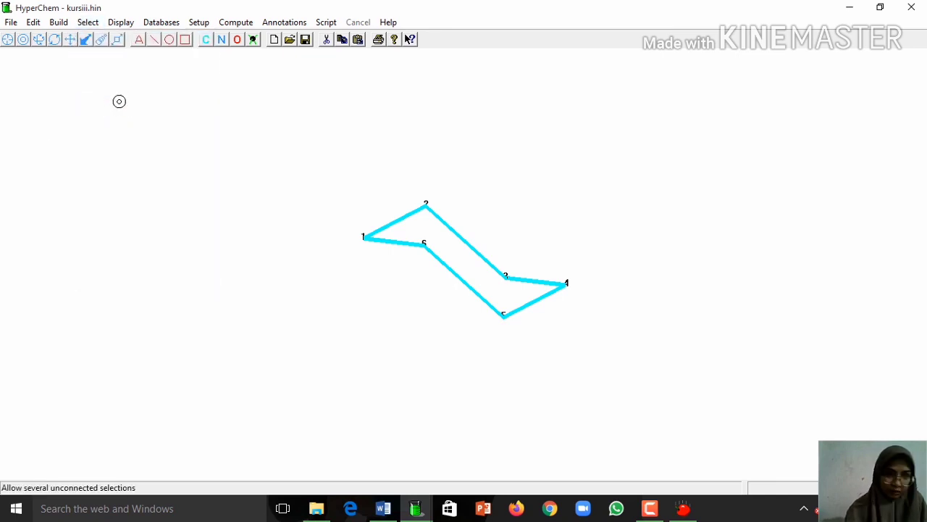
click(24, 41)
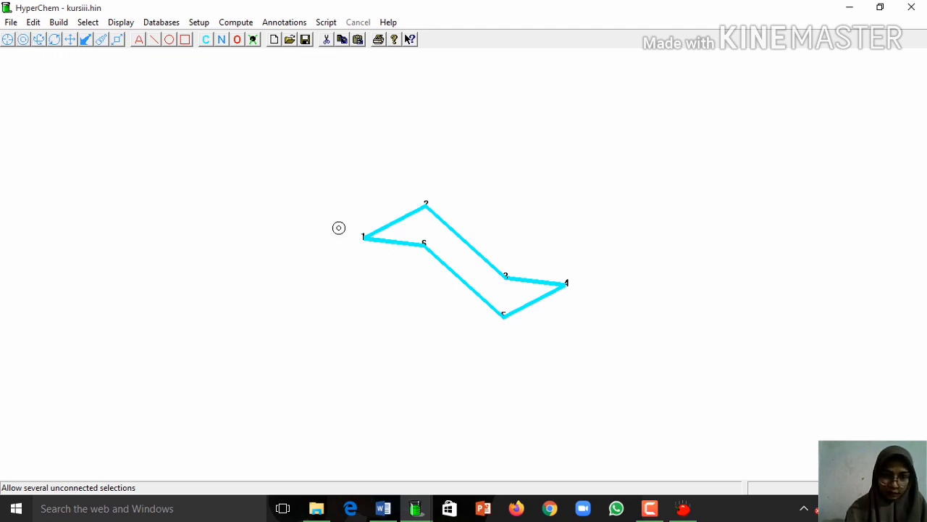
click(365, 237)
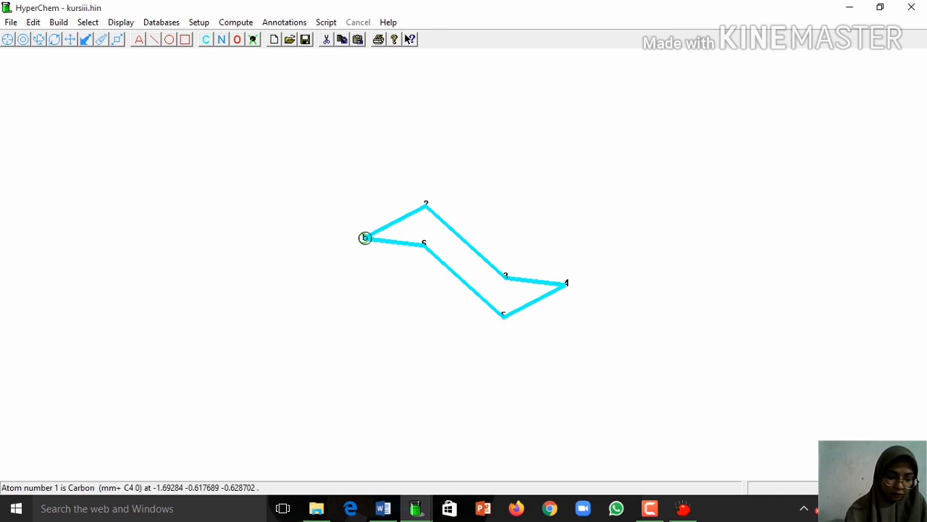
click(424, 206)
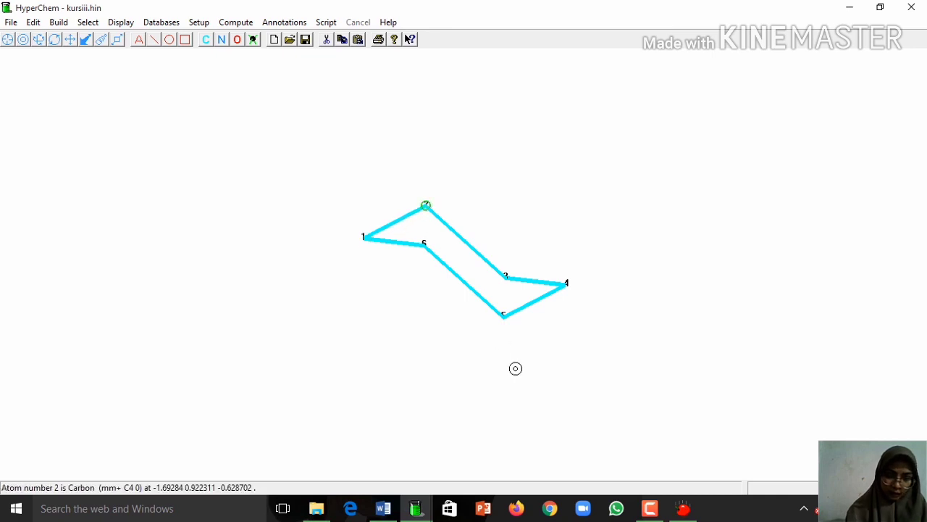
drag(368, 237, 424, 206)
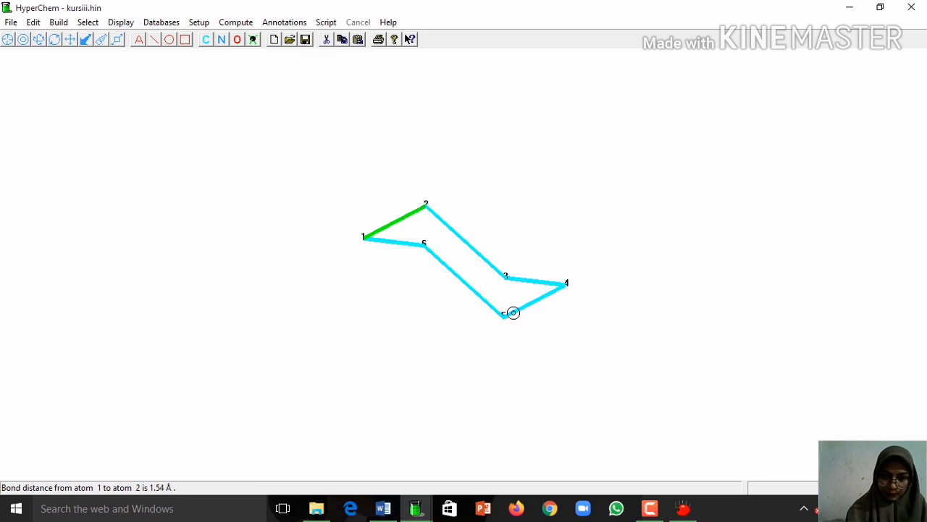
drag(565, 285, 505, 313)
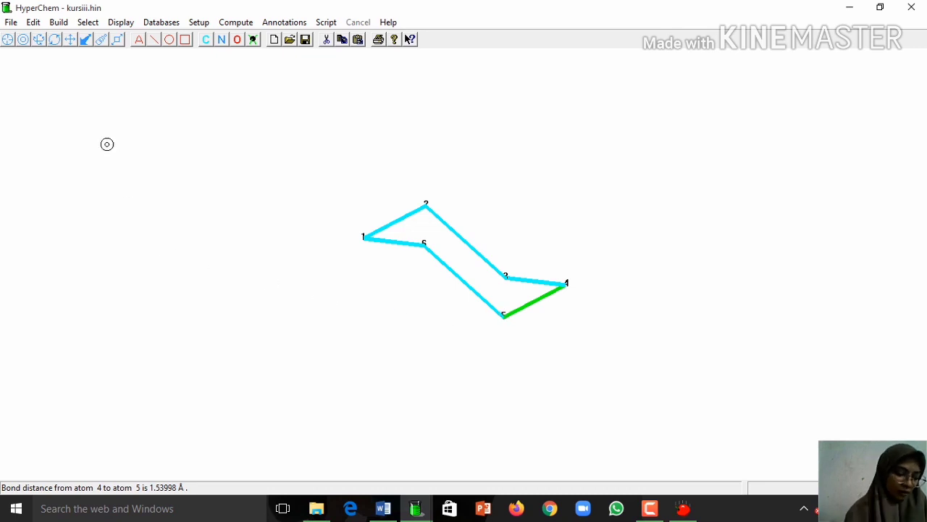
click(88, 21)
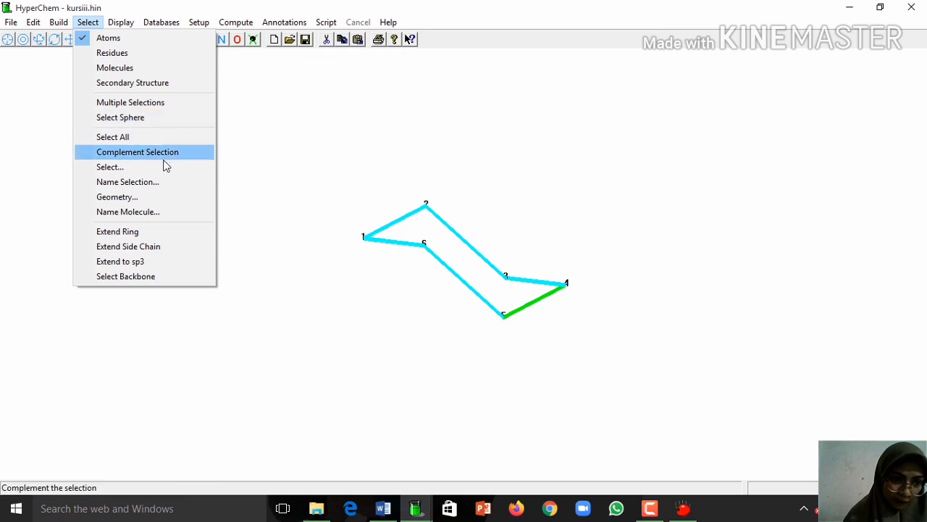
click(163, 188)
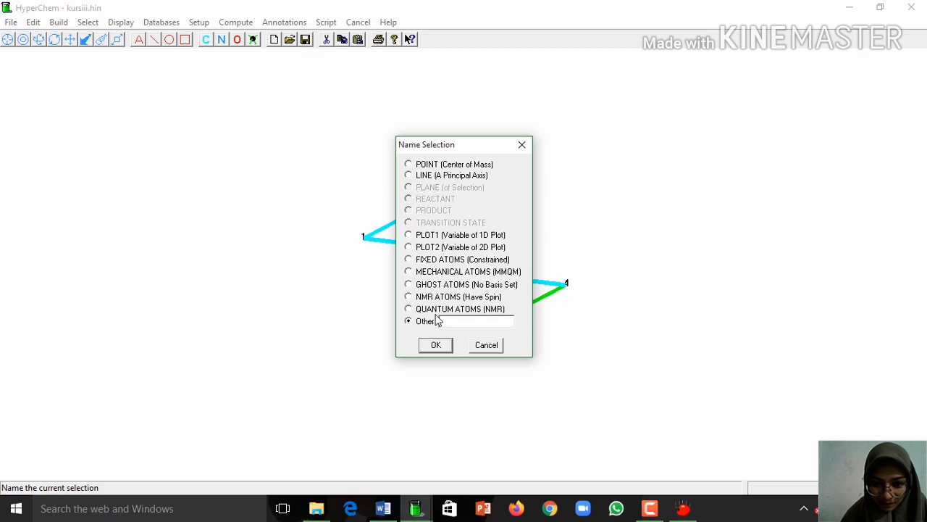
click(521, 144)
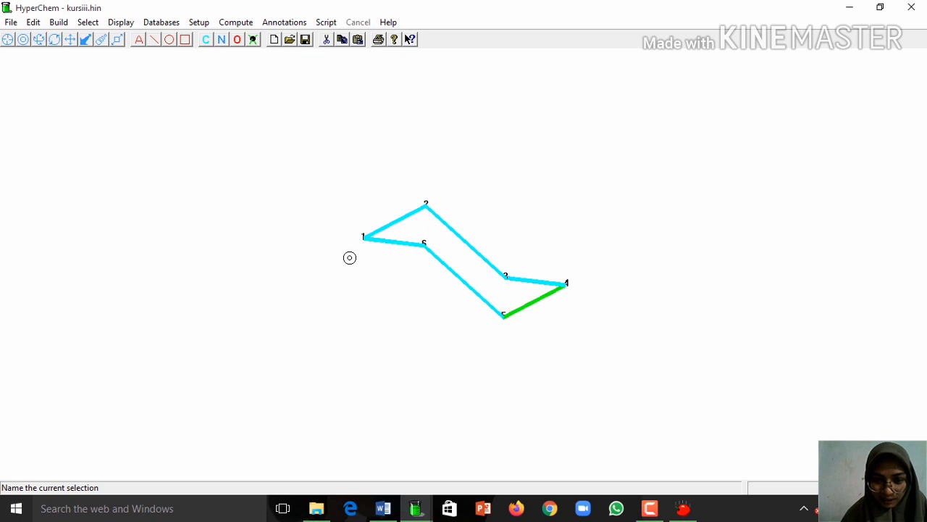
Step: Try again to select the bonds between atoms 1–2 and 4–5, and clear the selection
click(363, 236)
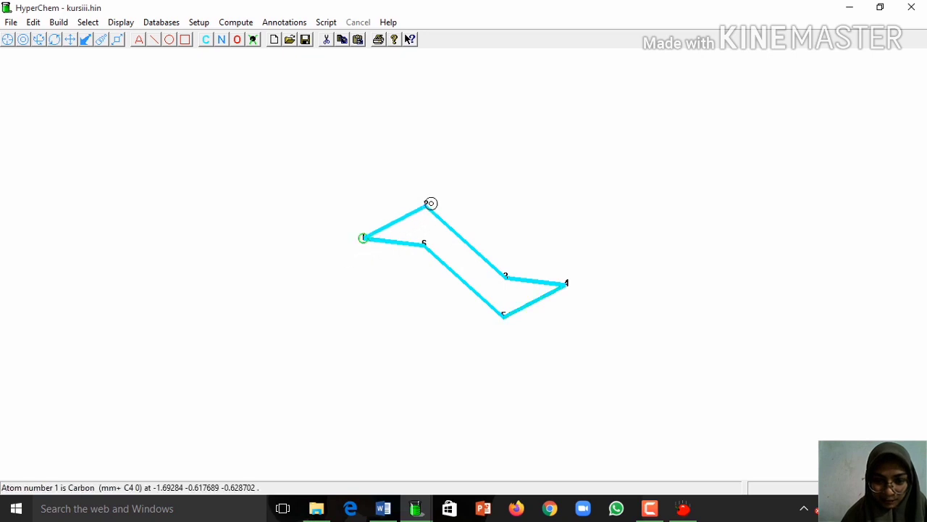
click(430, 203)
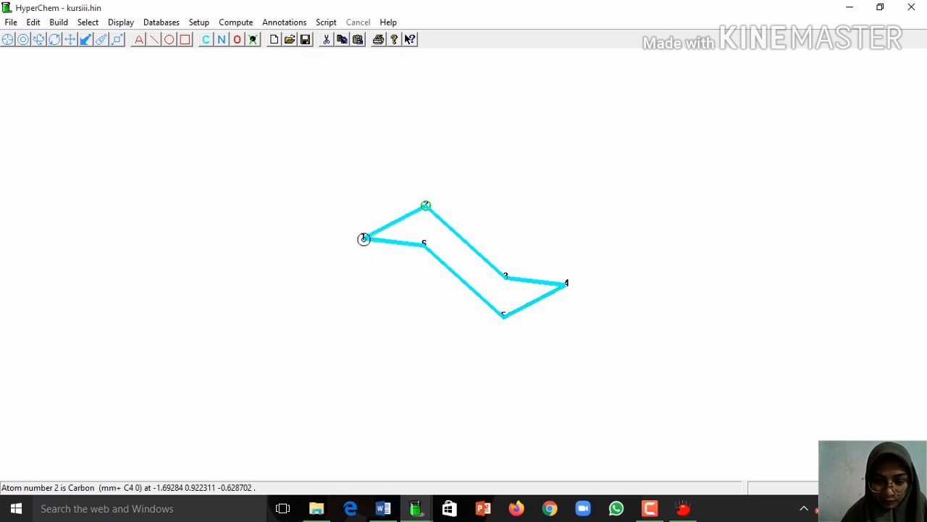
drag(364, 239, 425, 206)
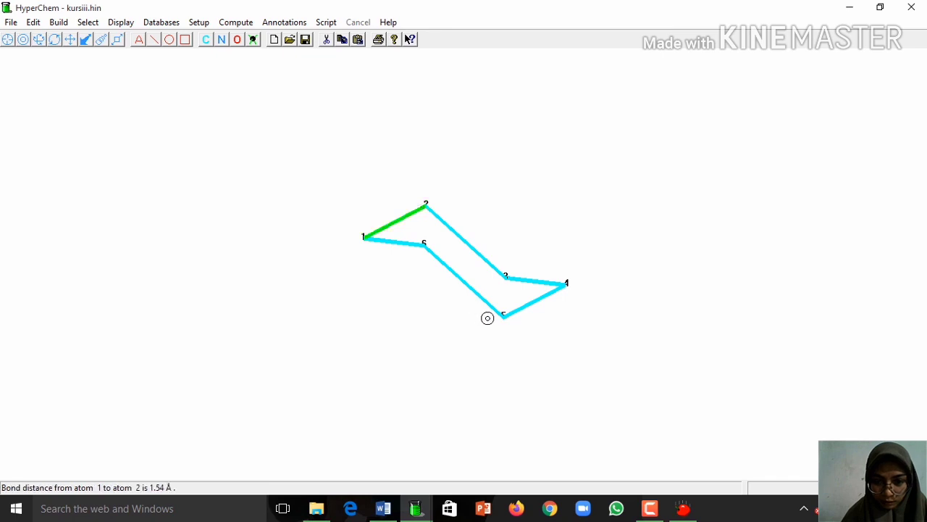
drag(563, 283, 499, 319)
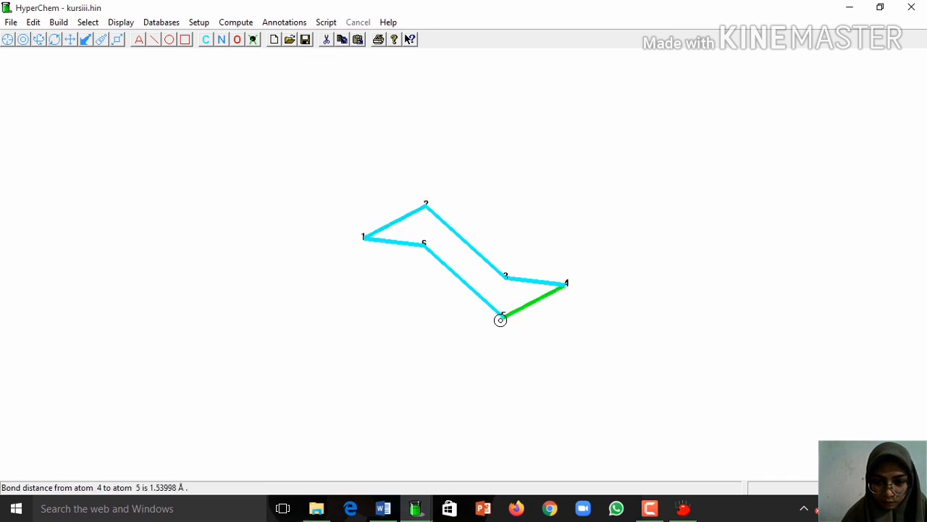
click(324, 241)
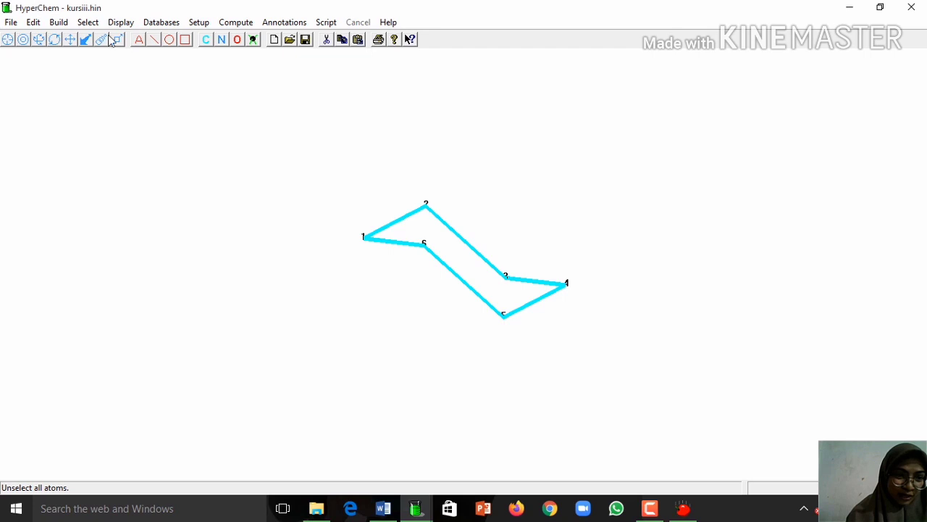
Step: Enable multiple selections and select both the 1–2 bond and the 4–5 bond of the ring
click(88, 22)
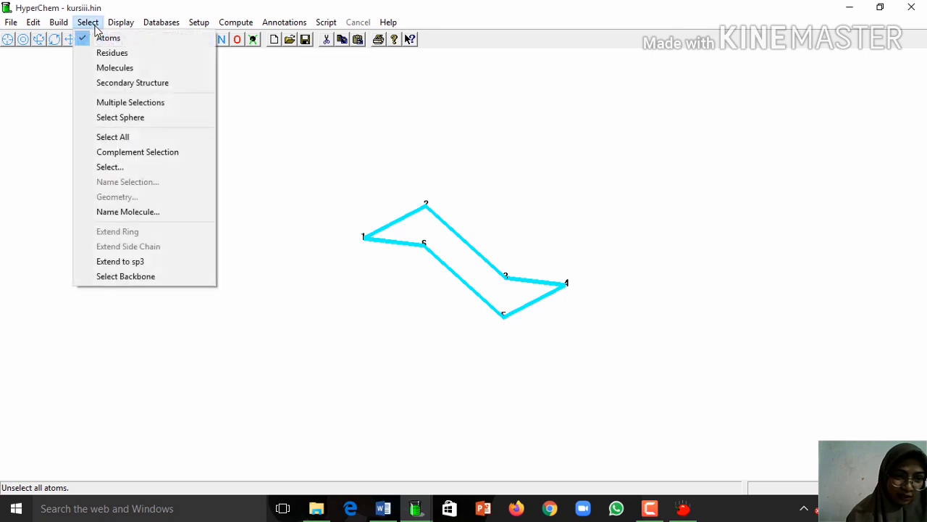
click(101, 104)
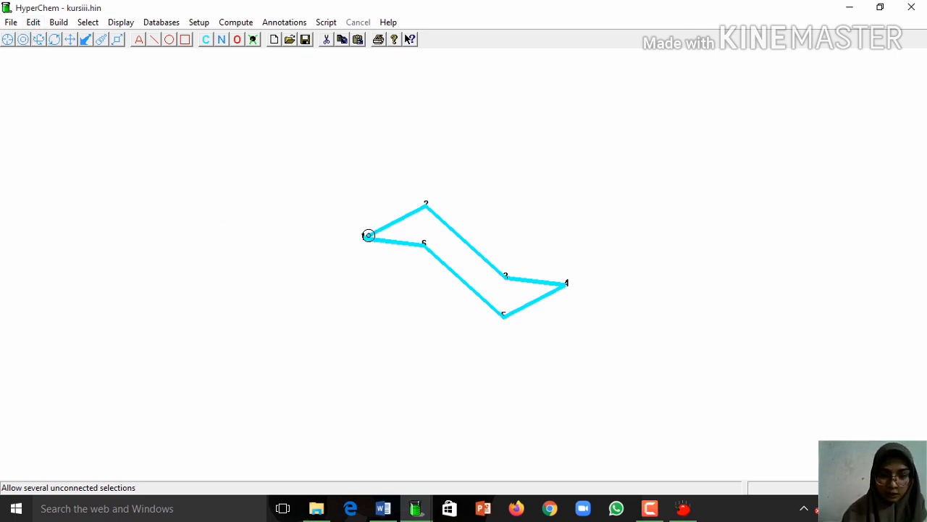
click(366, 237)
click(425, 206)
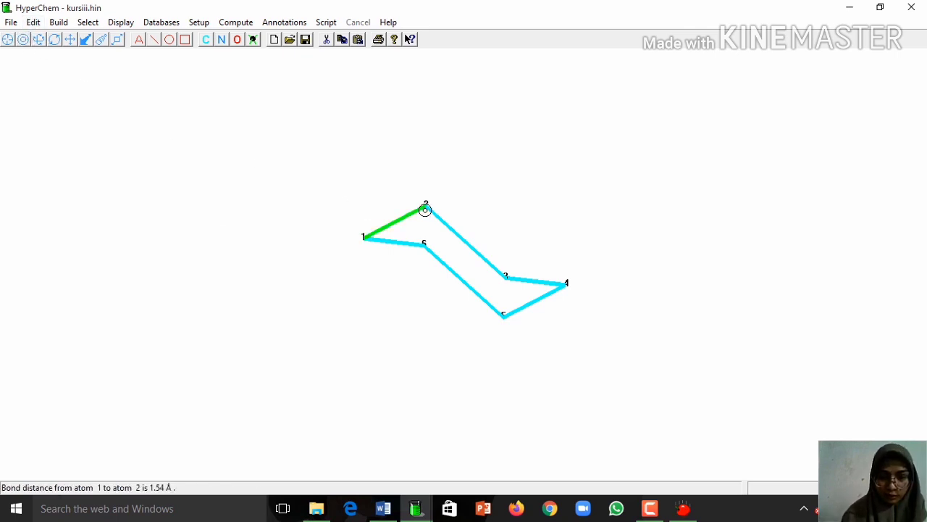
click(566, 284)
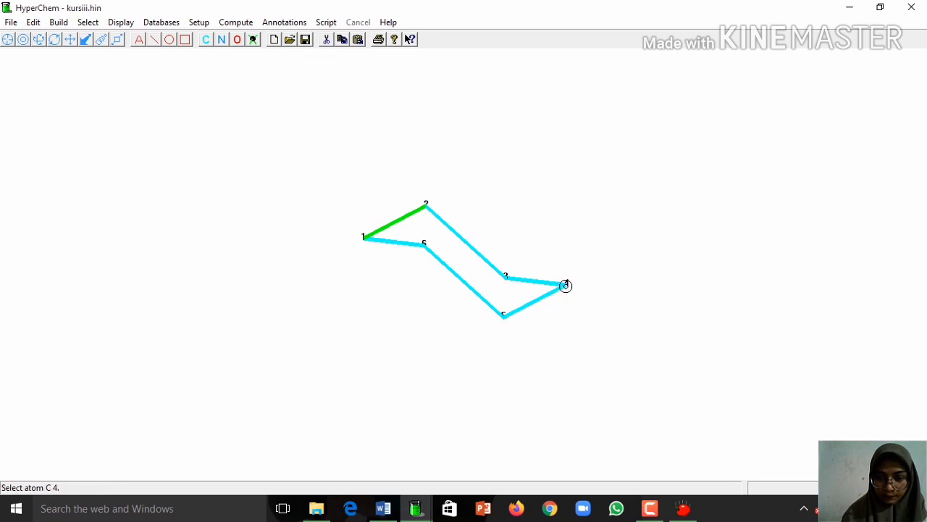
click(508, 316)
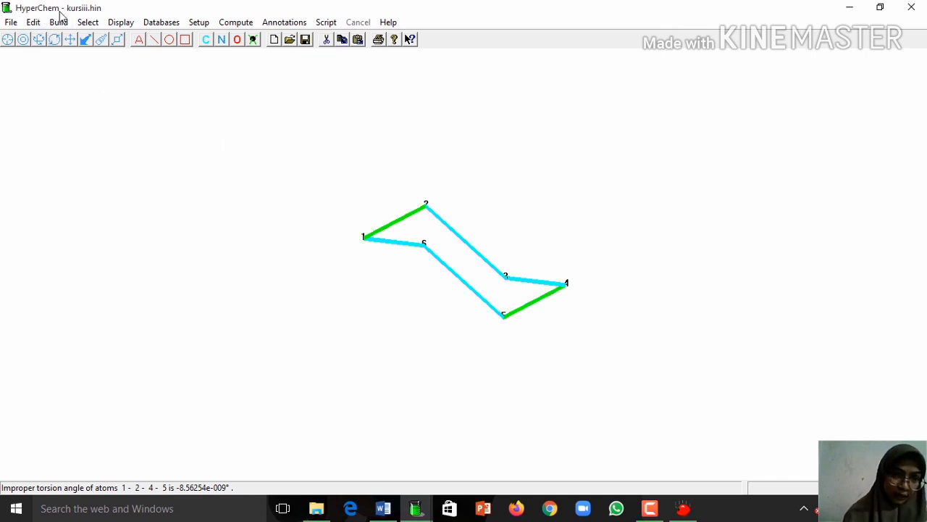
Step: Name the selected 1–2 and 4–5 bonds as PLANE, and deselect all atoms
click(88, 22)
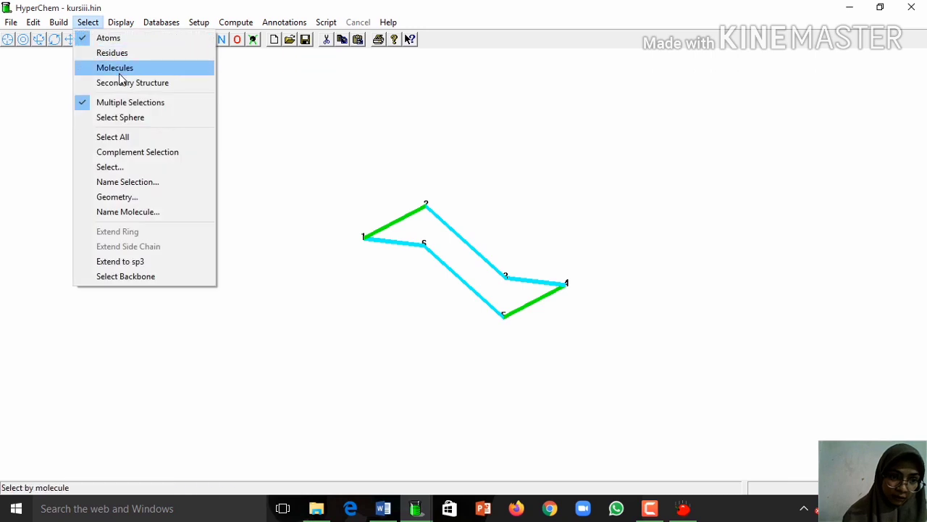
click(123, 182)
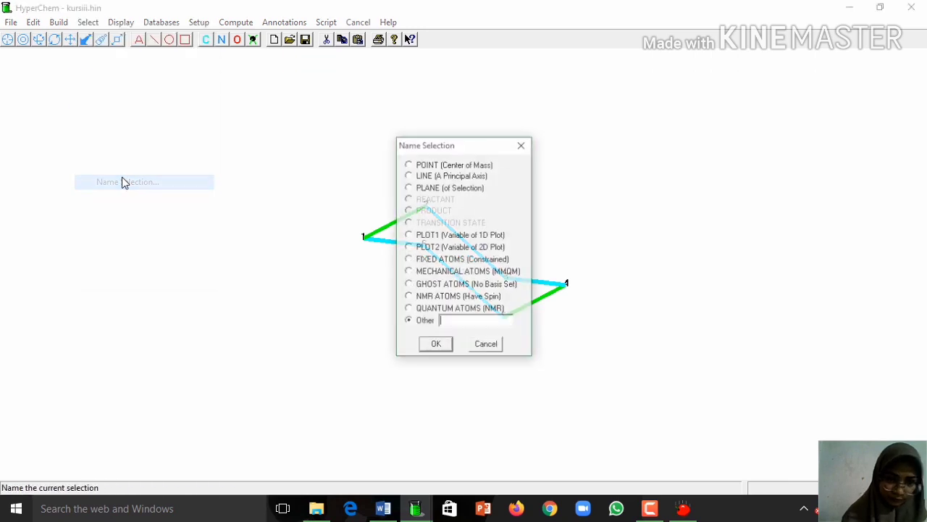
click(410, 188)
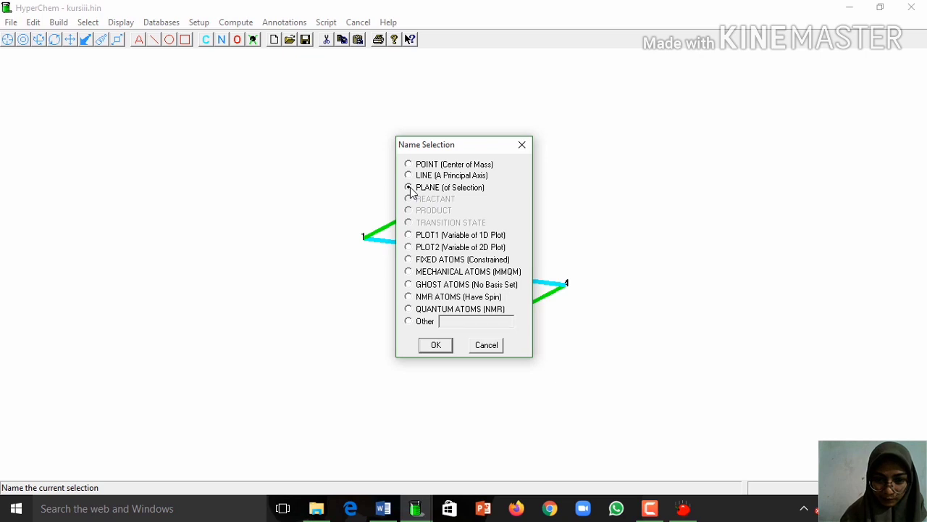
click(436, 346)
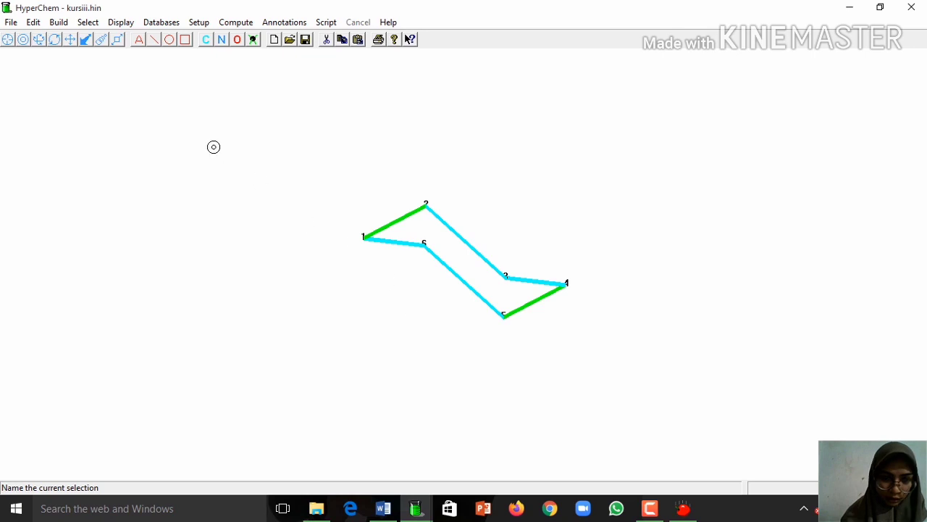
right_click(441, 347)
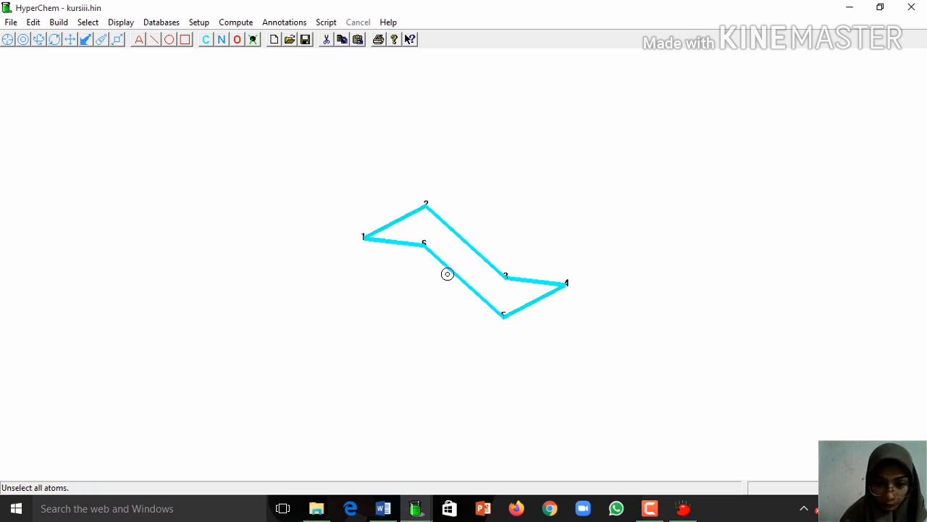
Step: Select the atoms 1–2–3 and reflect them through the defined plane
drag(368, 235, 508, 280)
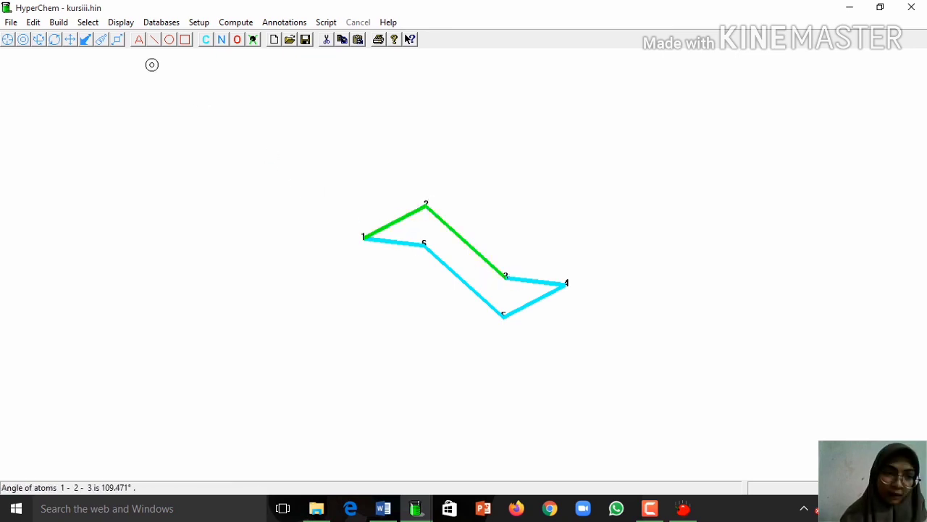
click(32, 23)
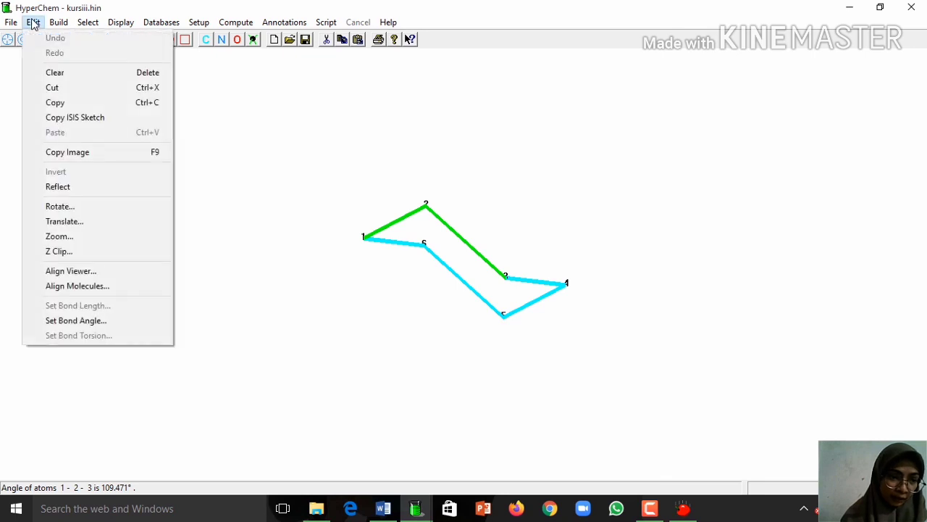
click(59, 190)
Step: Rotate the reflected ring in space and within the screen plane to examine its boat shape in a nearly level side view
click(38, 39)
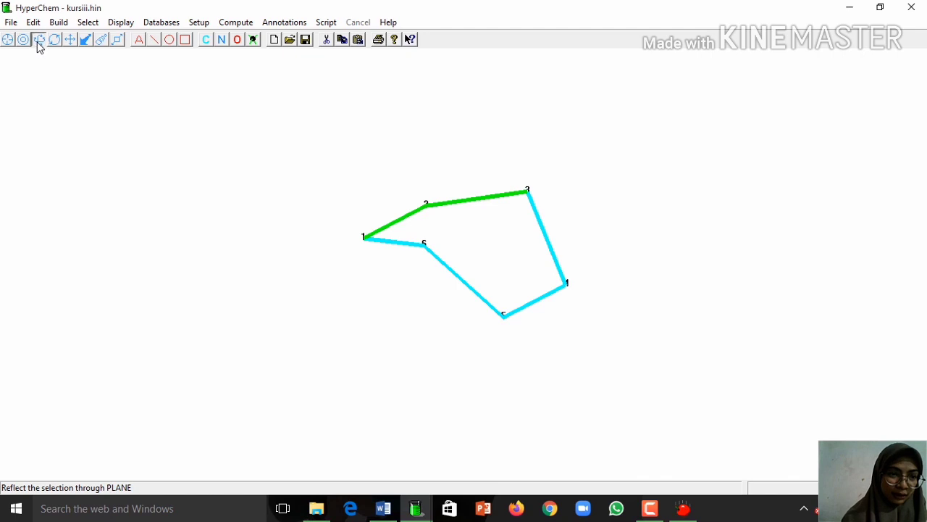
drag(439, 206, 544, 177)
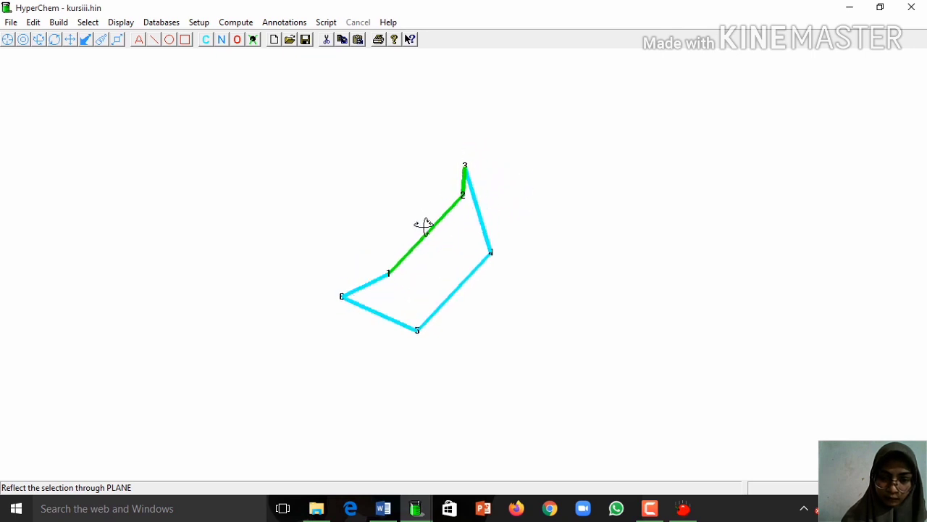
drag(422, 224, 428, 240)
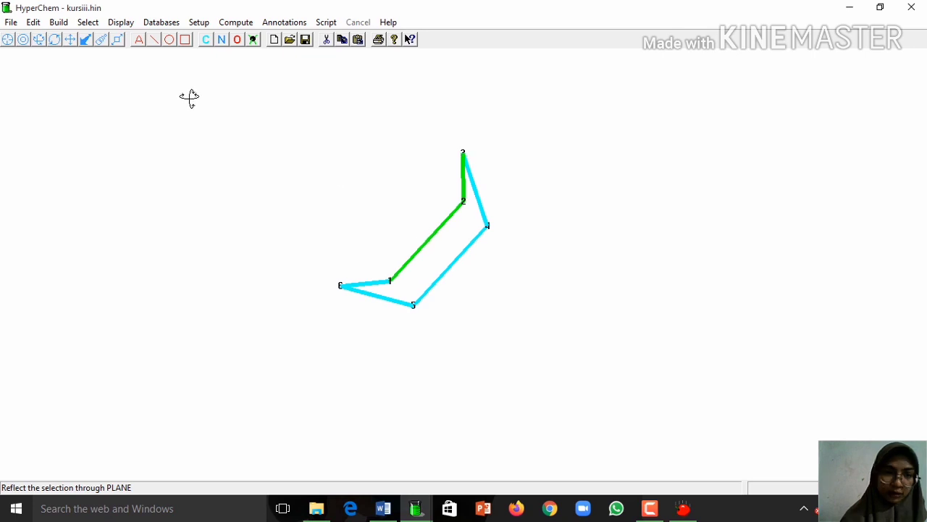
click(57, 42)
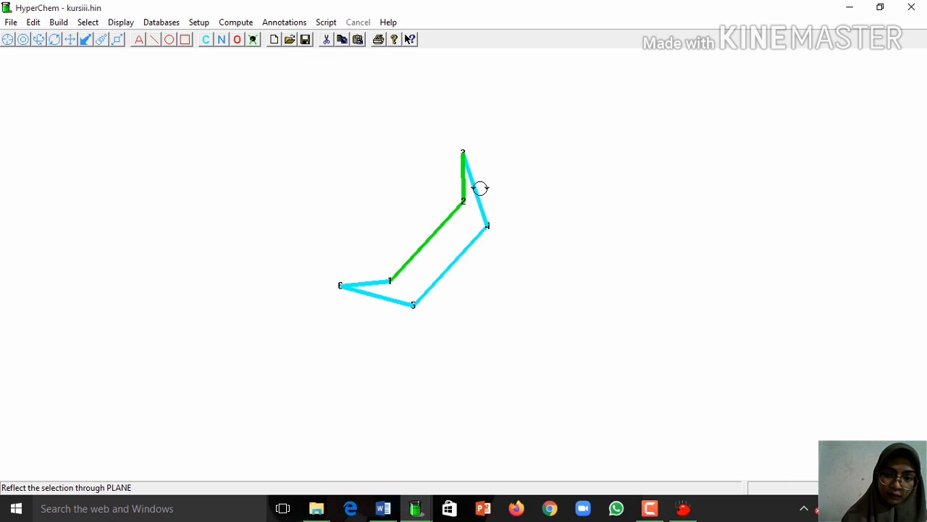
drag(480, 188, 589, 236)
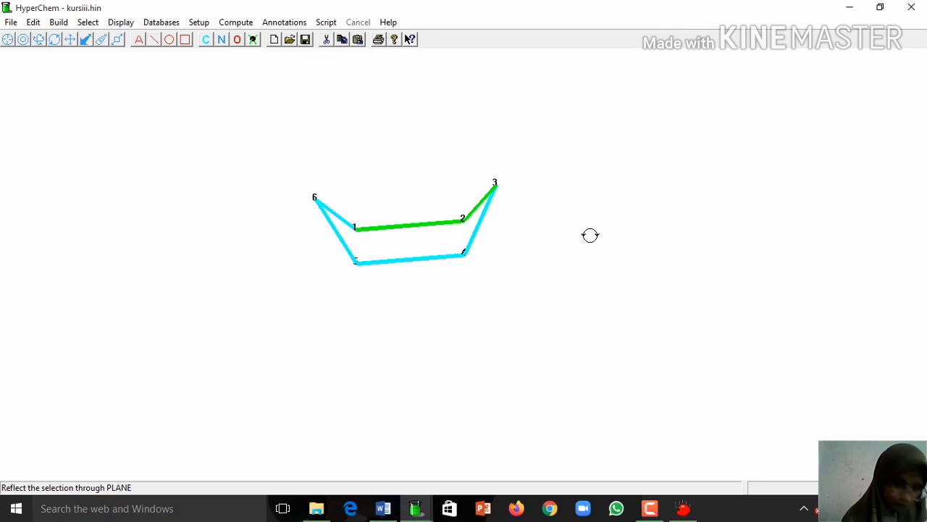
drag(487, 210, 508, 247)
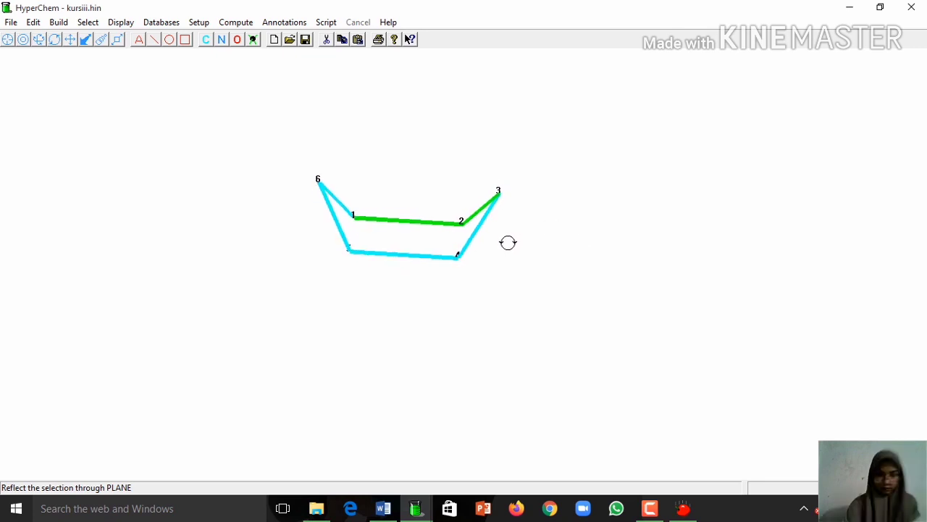
drag(496, 225, 483, 208)
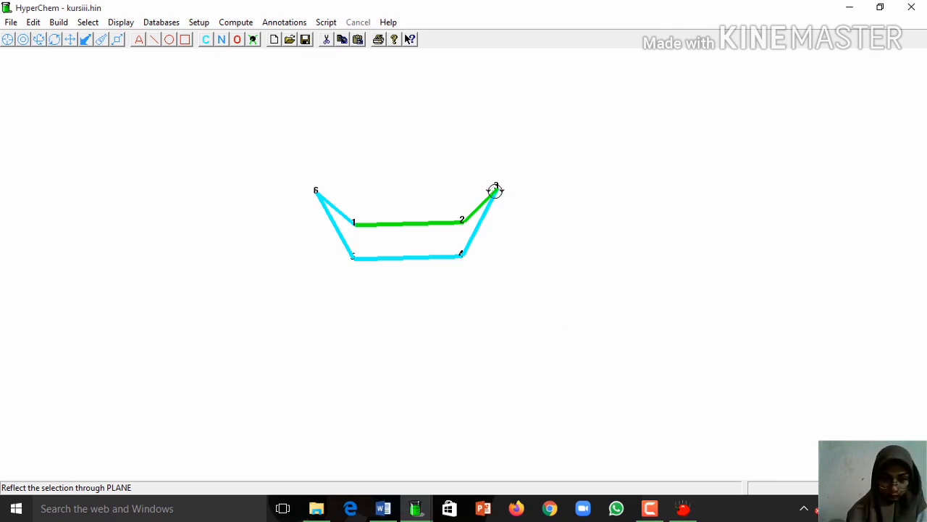
drag(495, 191, 503, 208)
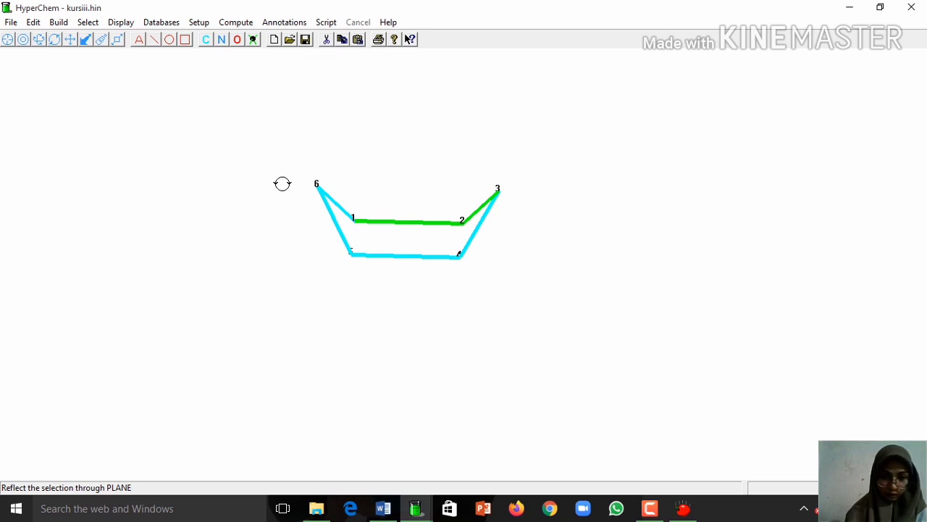
Step: Show the hydrogen atoms on the boat-shaped ring and set their element color to yellow
click(119, 23)
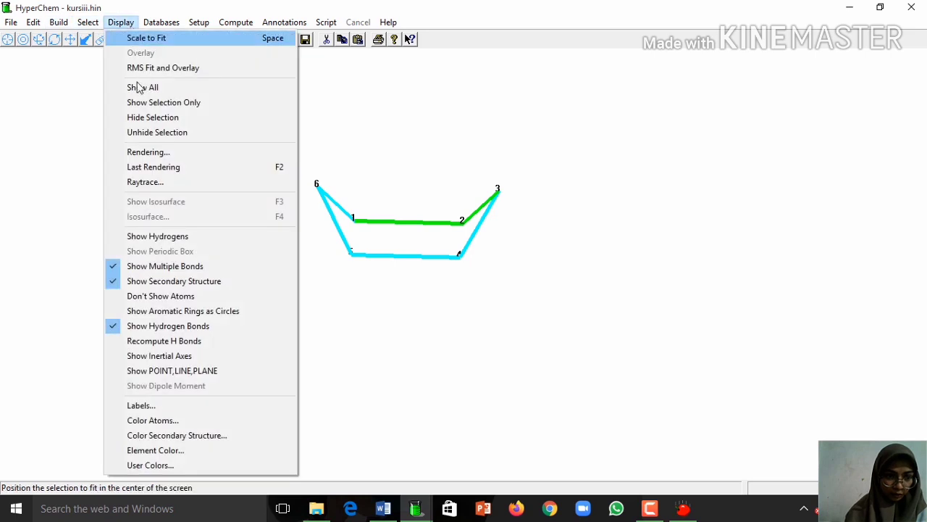
click(168, 244)
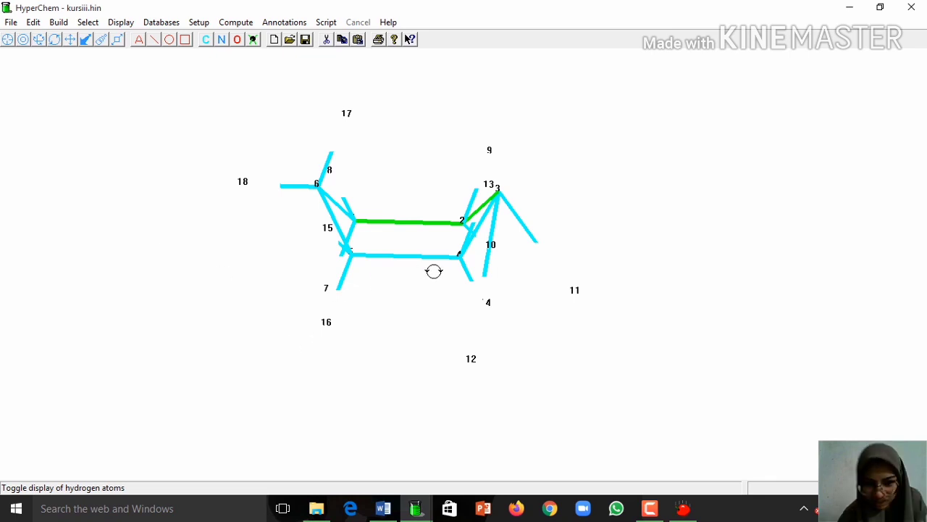
click(113, 24)
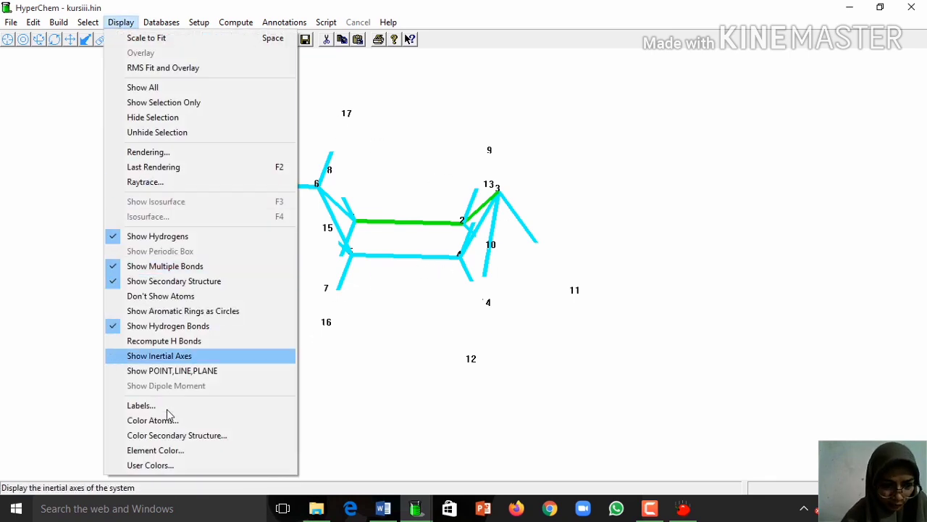
click(180, 453)
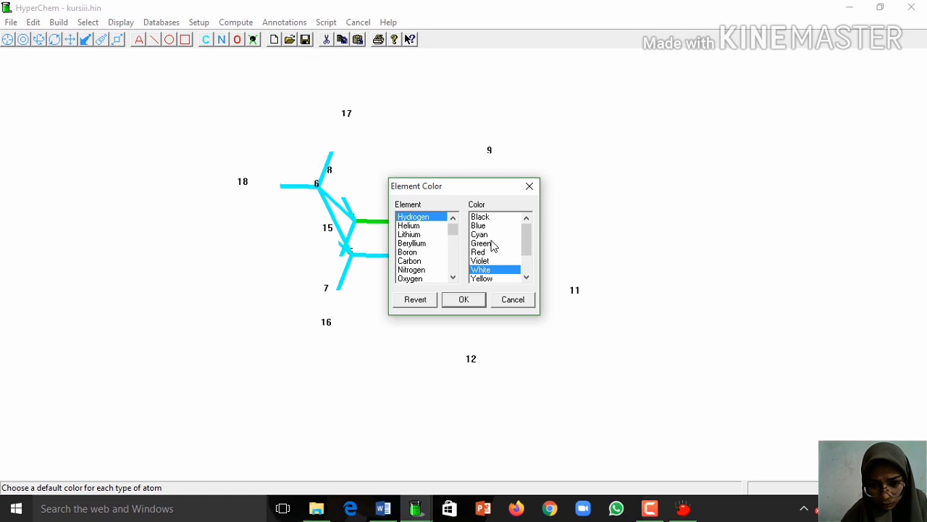
click(484, 279)
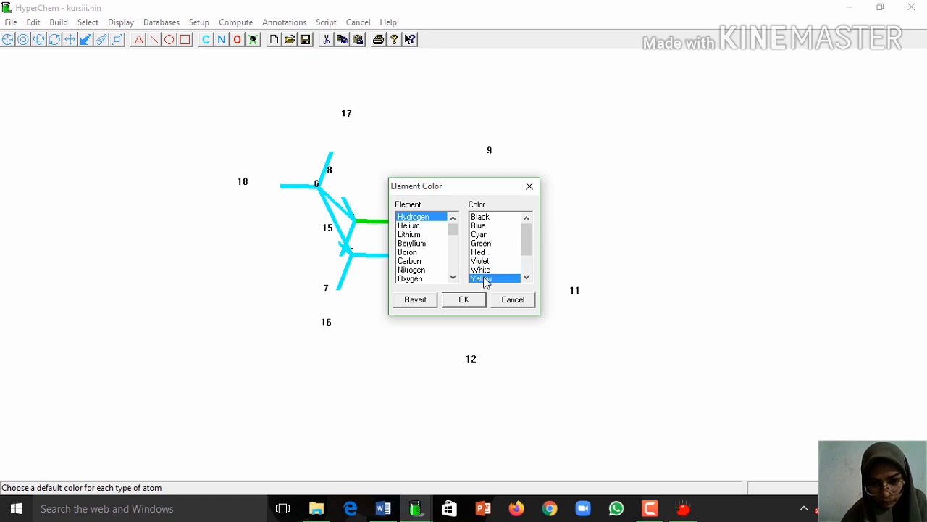
click(470, 300)
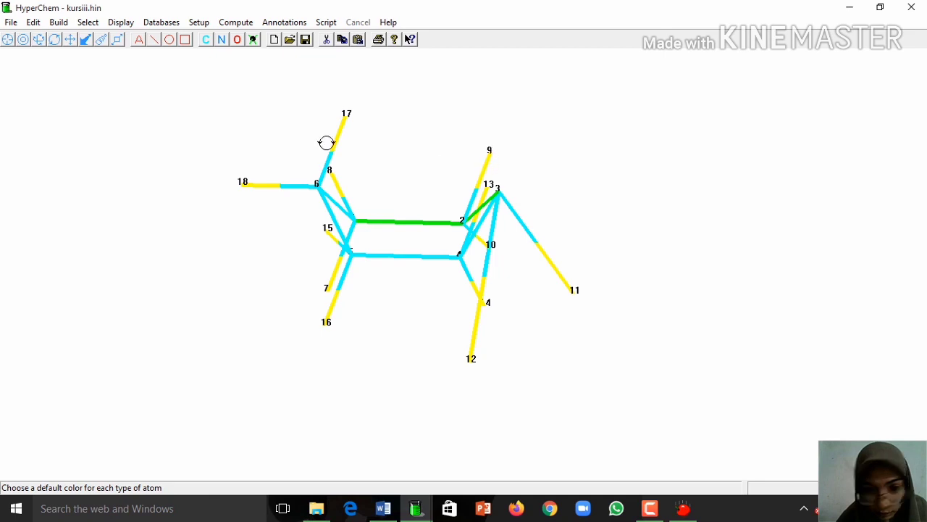
Step: Clear the current selection, measure the distance between hydrogen atoms 9 and 13 of the boat structure, and deselect them
click(28, 39)
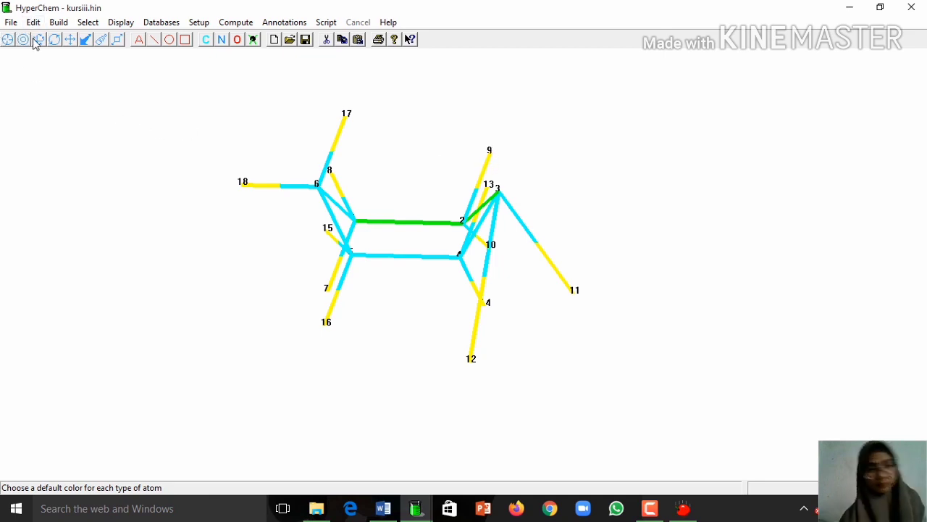
click(492, 150)
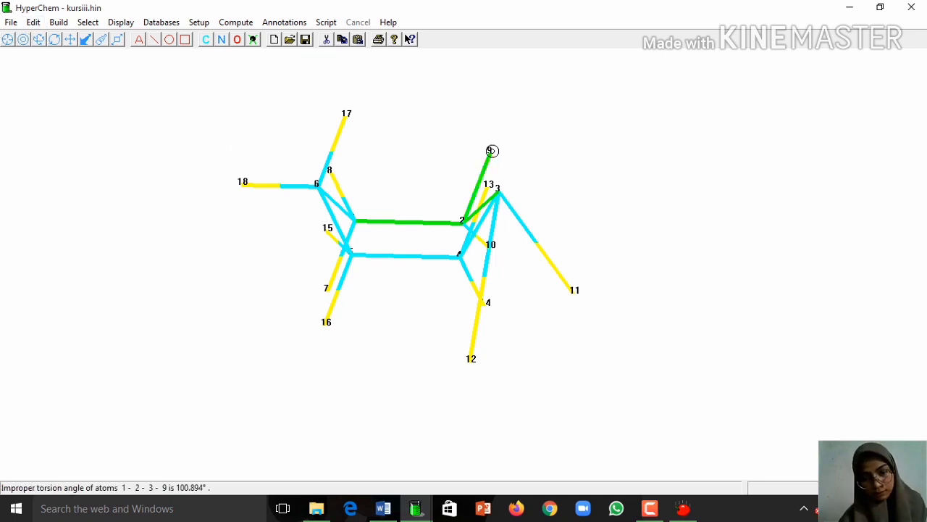
click(445, 137)
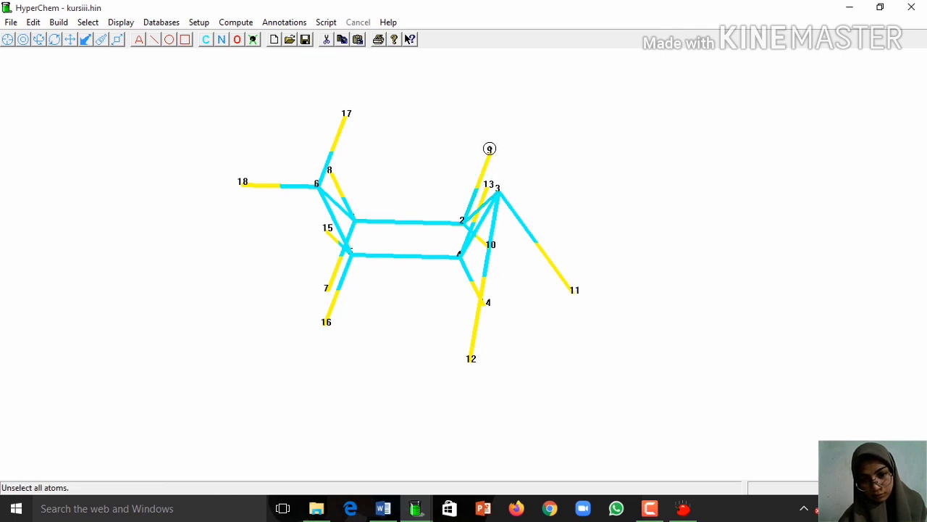
click(490, 150)
click(489, 184)
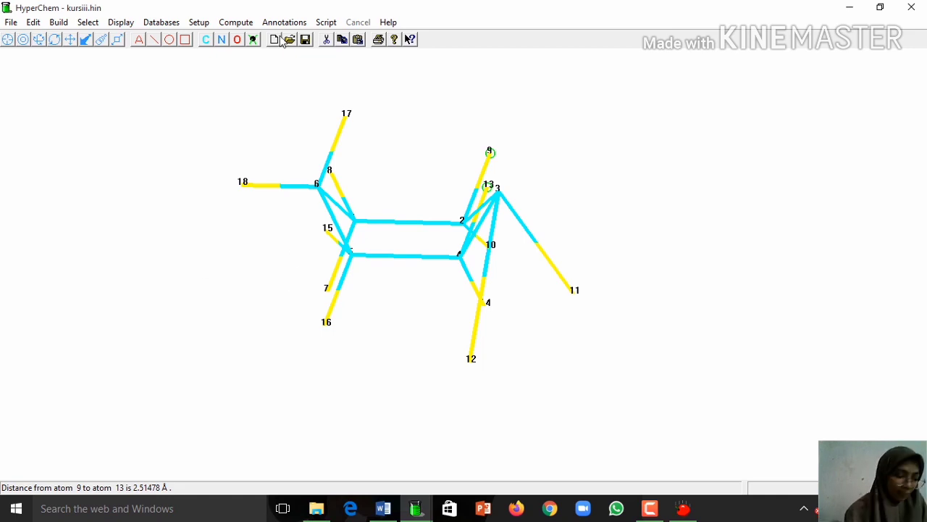
click(165, 211)
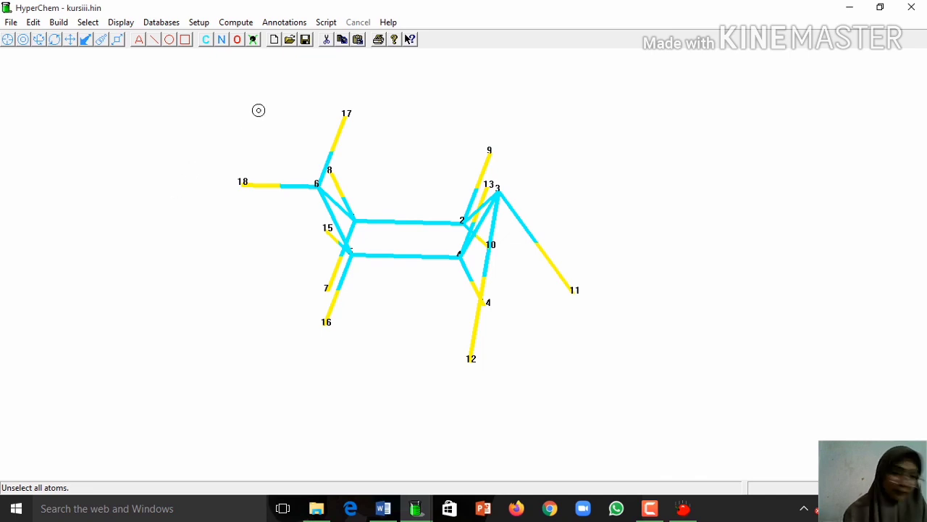
Step: Run a geometry optimization in vacuo with the Polak-Ribiere algorithm, RMS gradient 0.1, and 270 maximum cycles
click(239, 22)
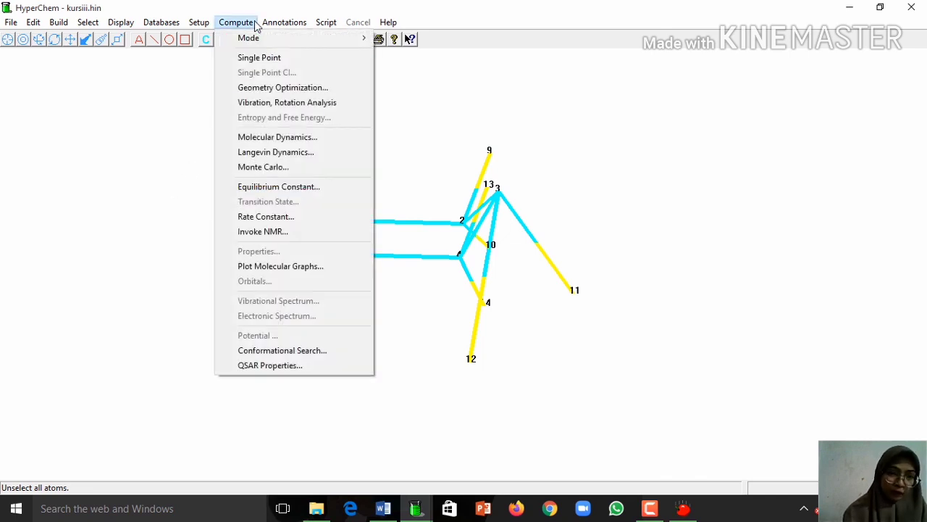
click(265, 88)
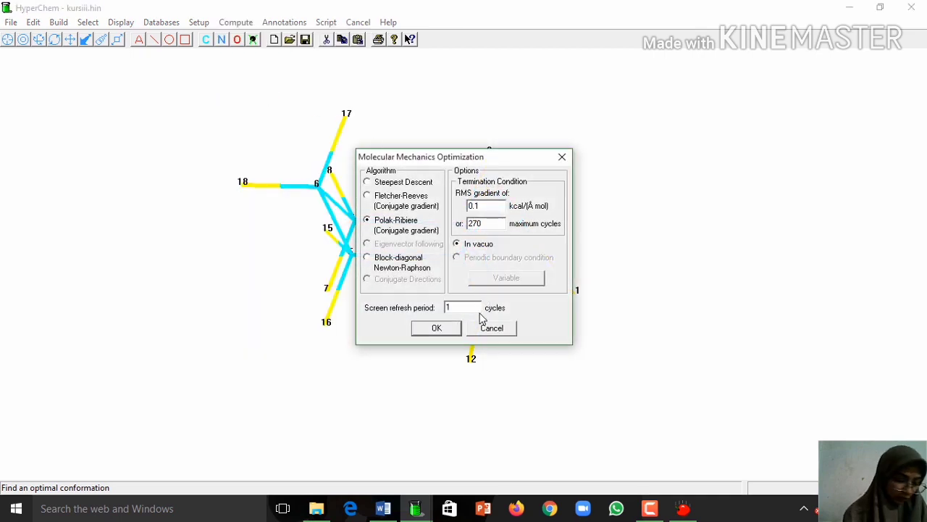
click(436, 328)
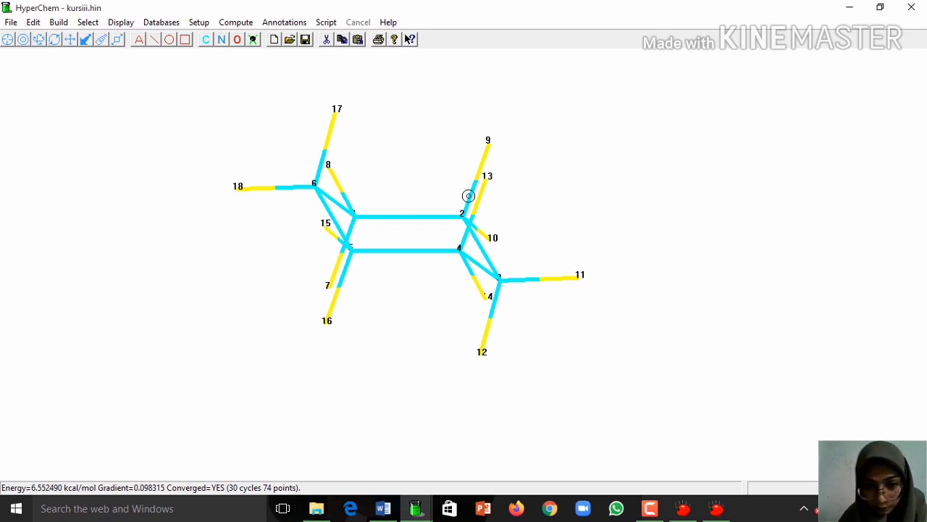
Step: Measure the distance between hydrogens 9 and 13 again in the optimized structure, and deselect both atoms
click(491, 143)
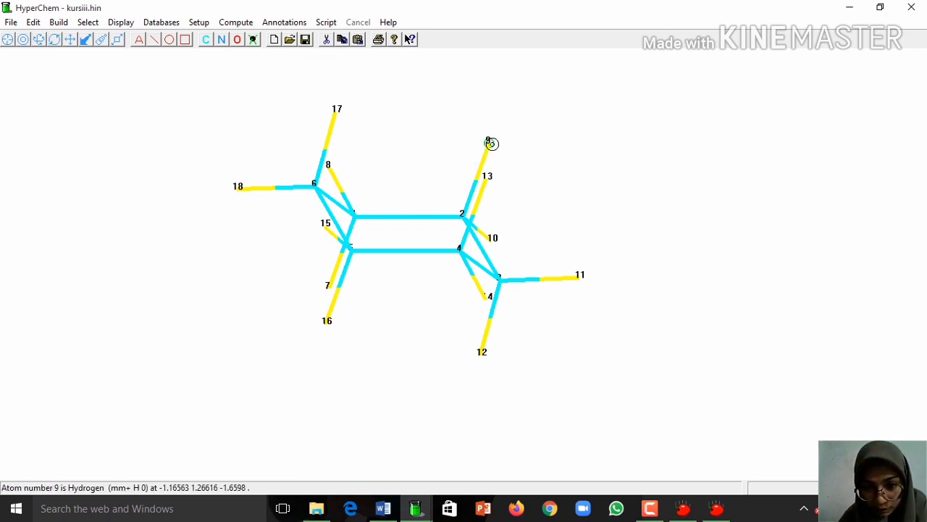
click(488, 181)
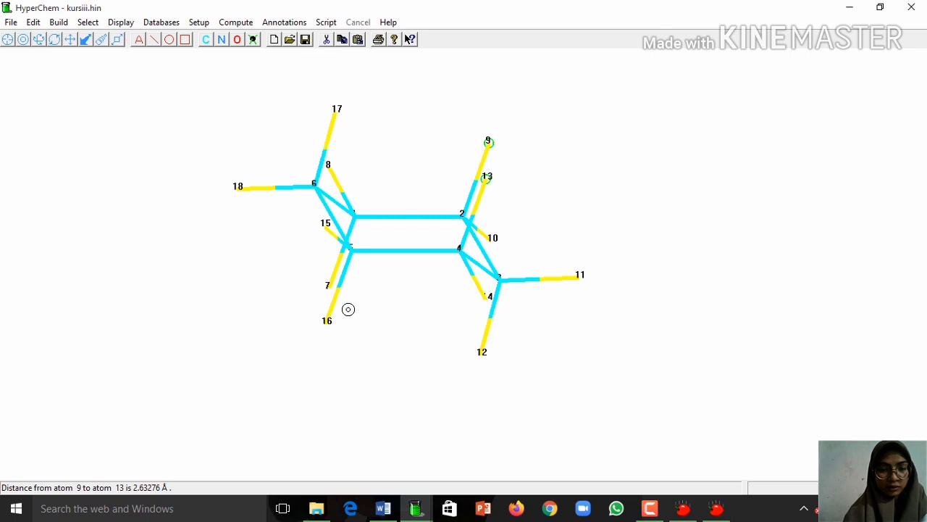
click(430, 365)
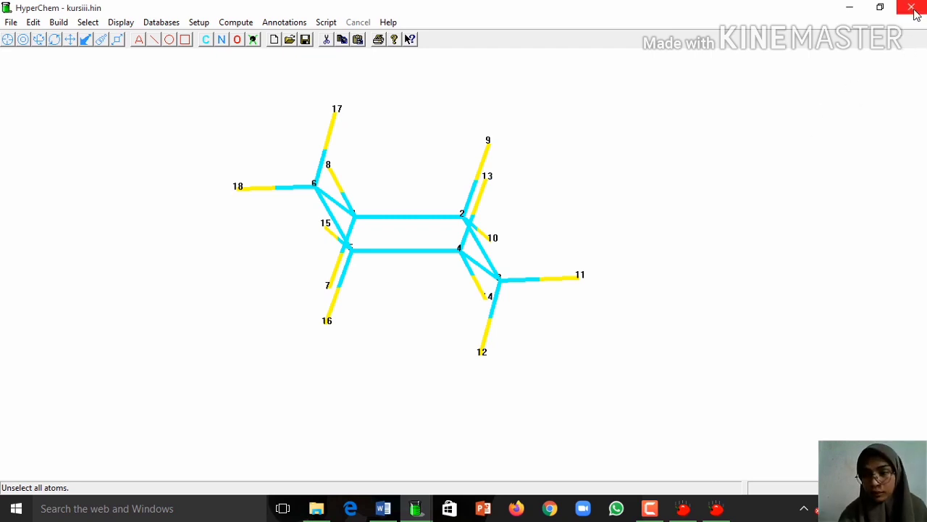
Step: Close the kursiii structure without saving its changes
click(913, 9)
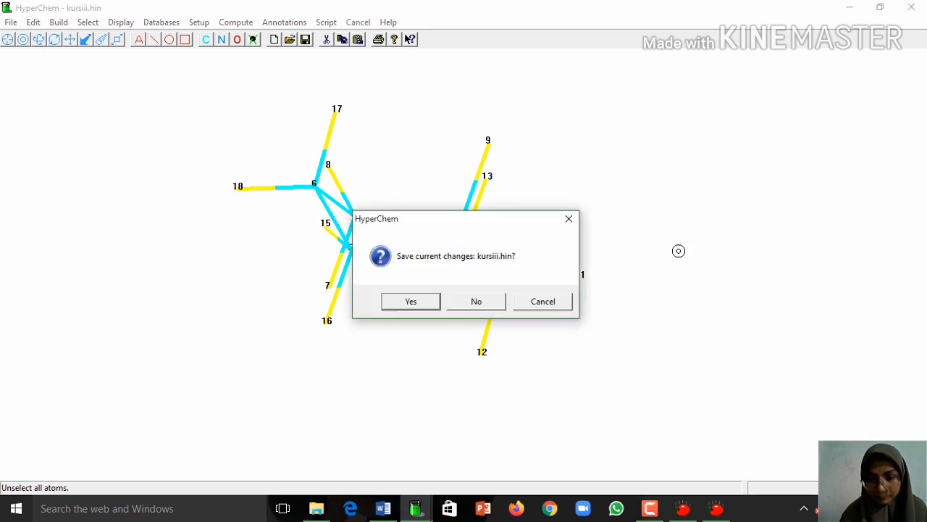
click(478, 303)
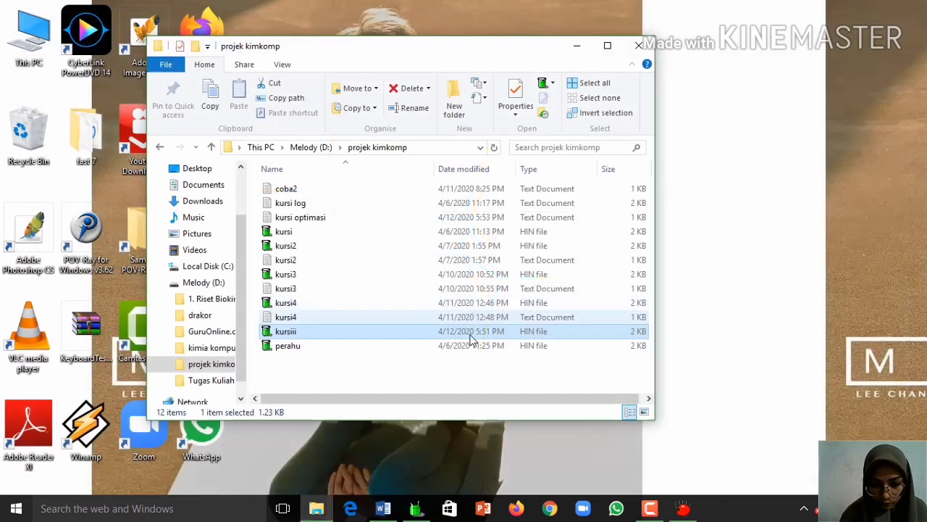
double_click(352, 339)
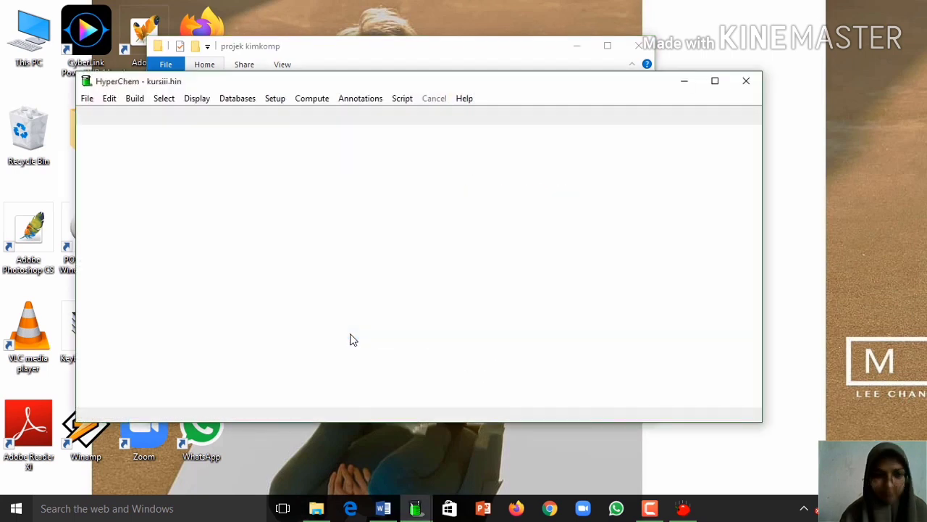
click(715, 81)
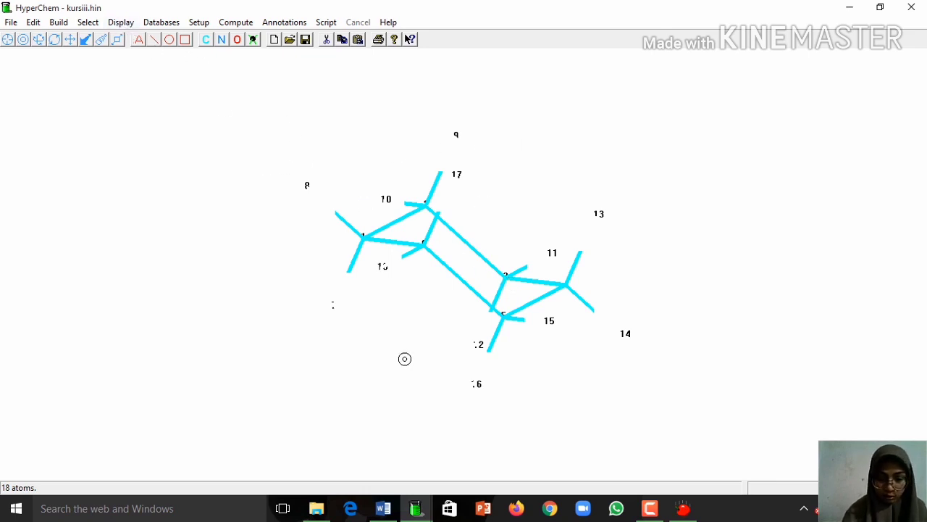
click(413, 510)
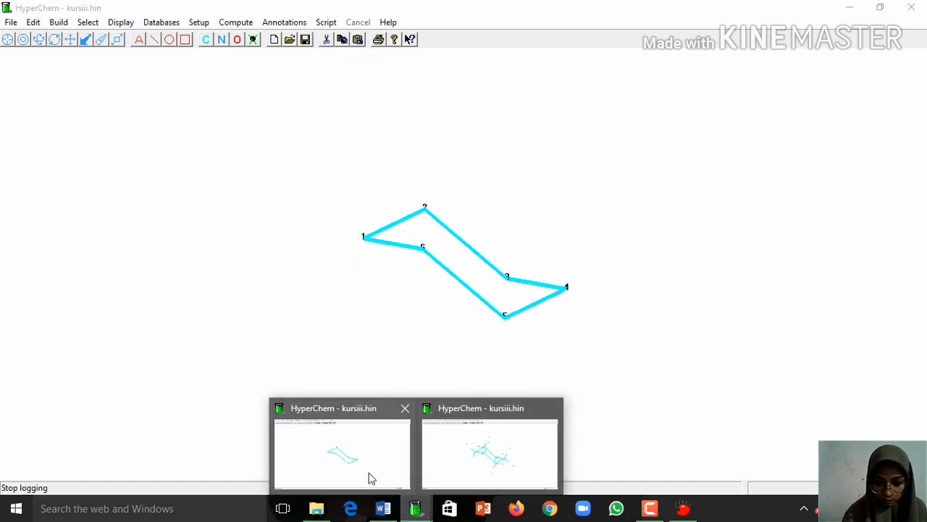
click(911, 7)
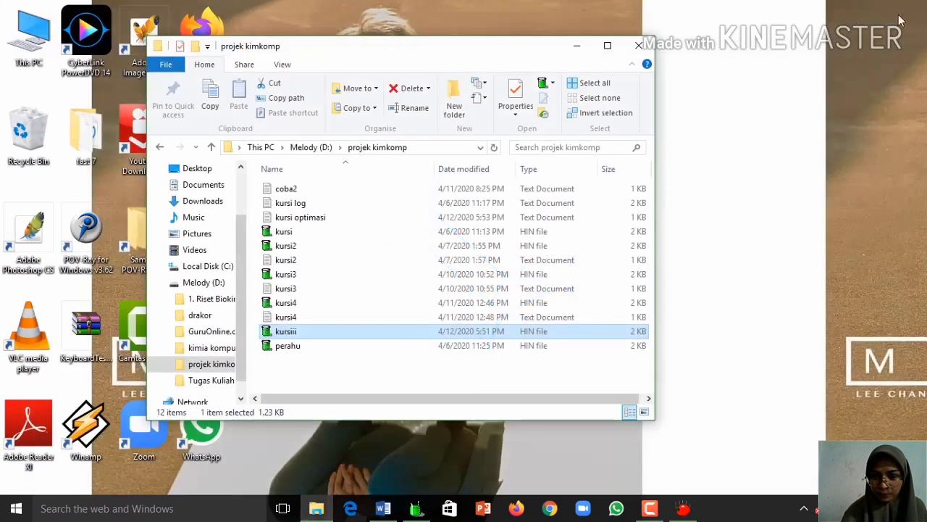
double_click(321, 233)
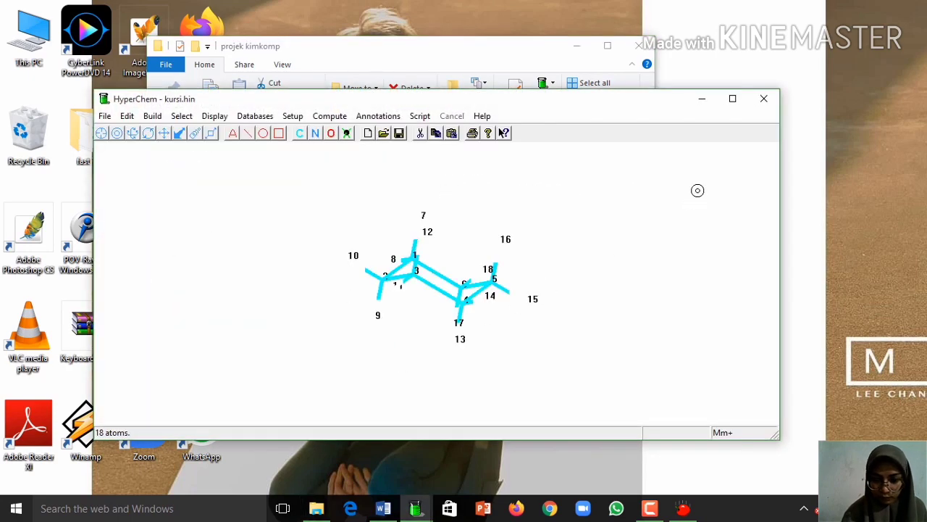
click(763, 98)
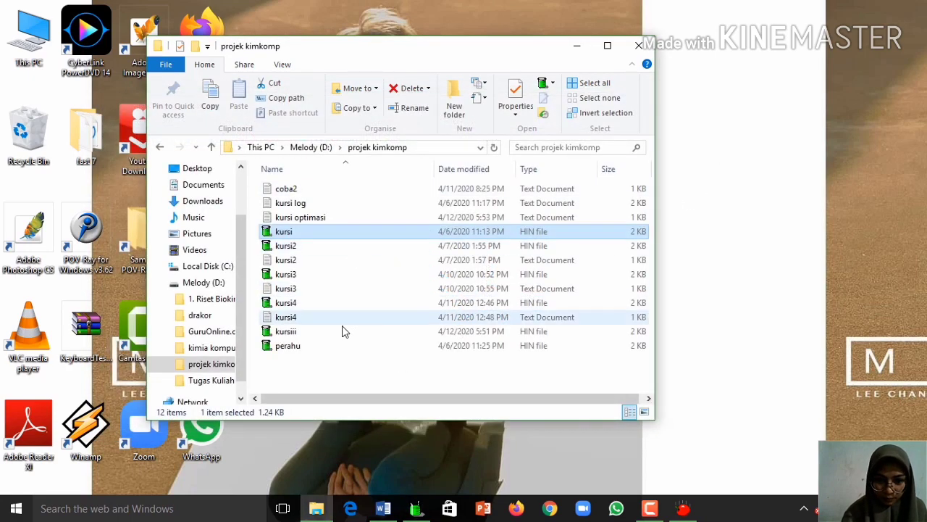
click(297, 332)
double_click(290, 331)
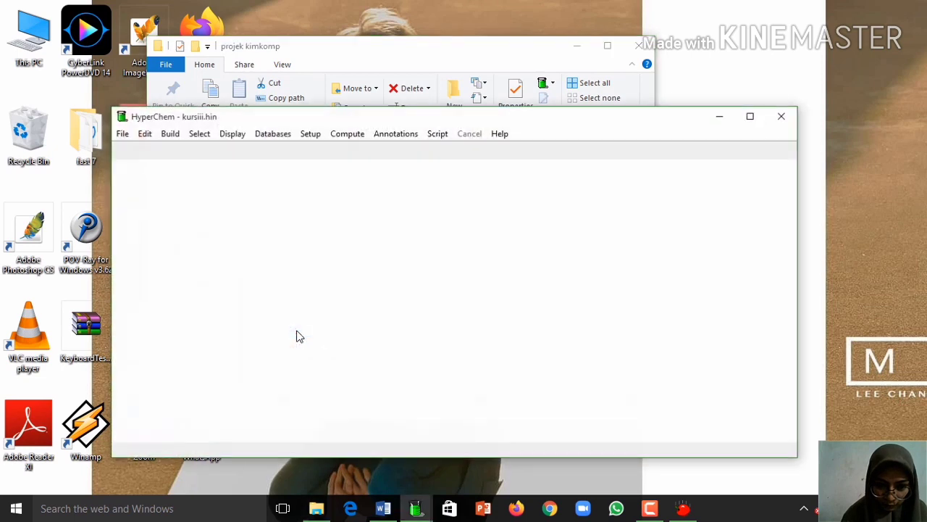
click(751, 116)
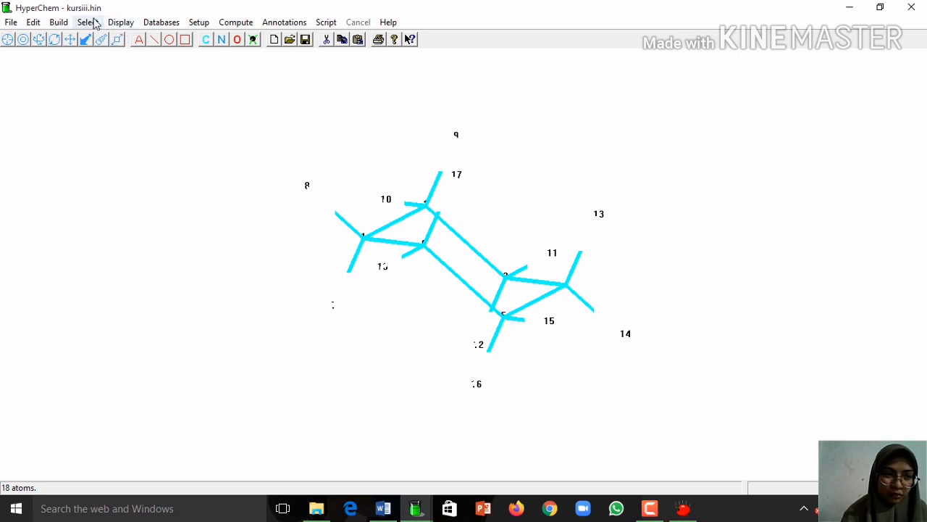
click(121, 23)
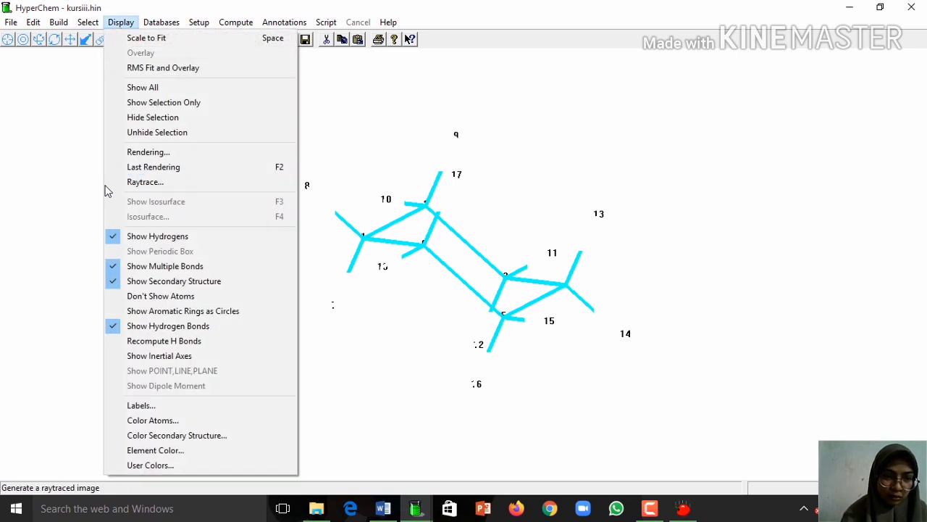
click(114, 236)
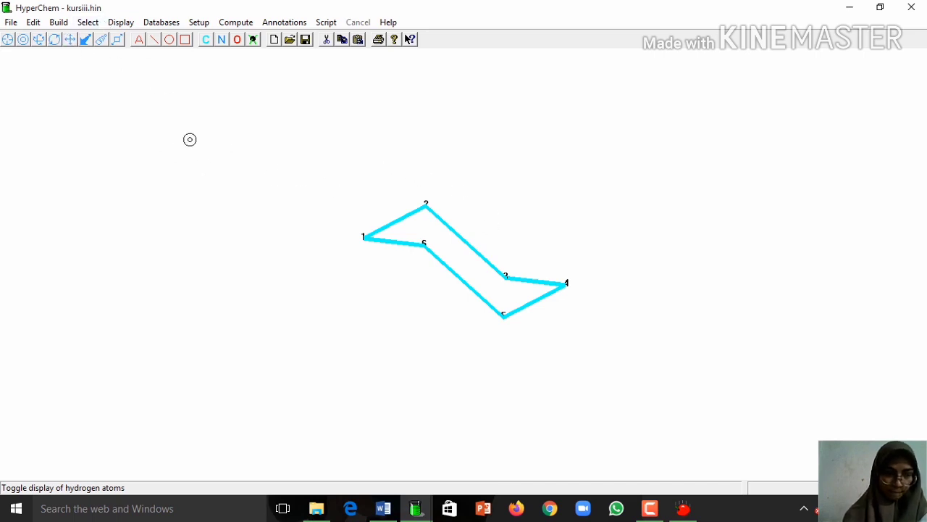
click(60, 22)
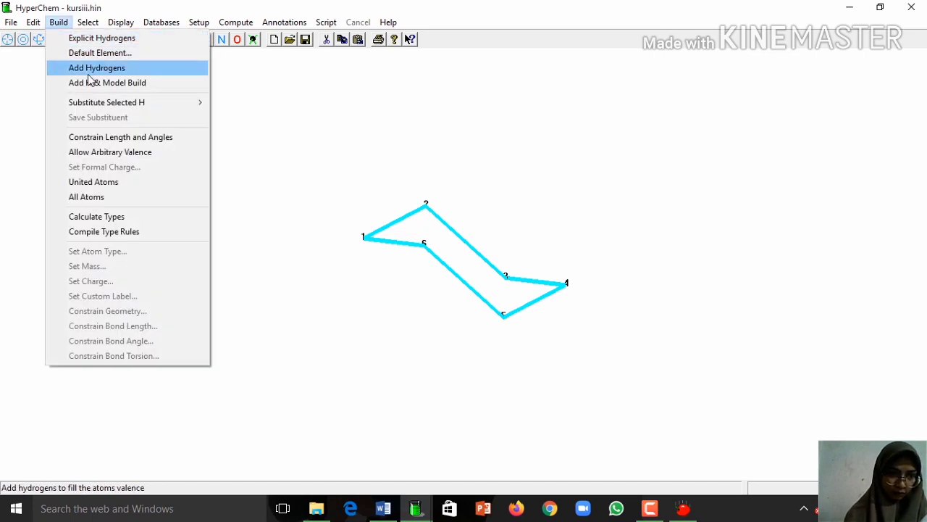
mouse_move(88, 23)
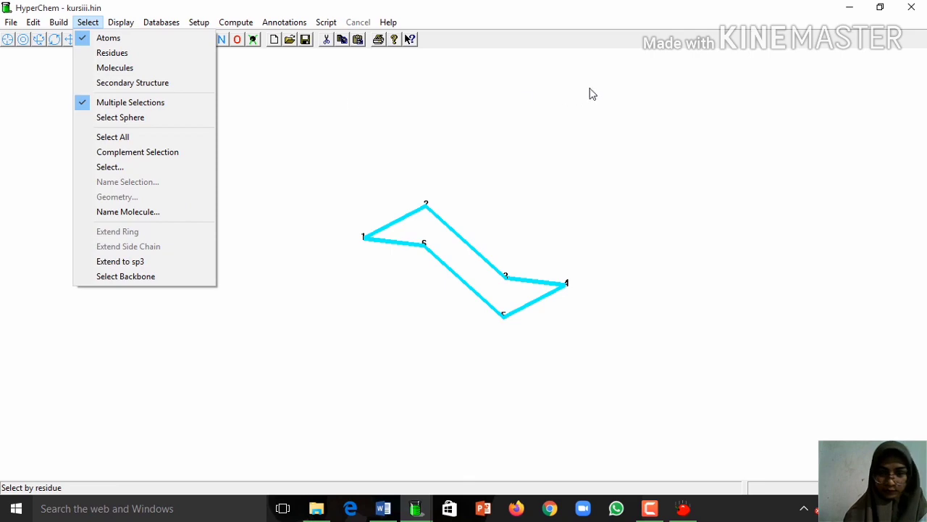
click(915, 12)
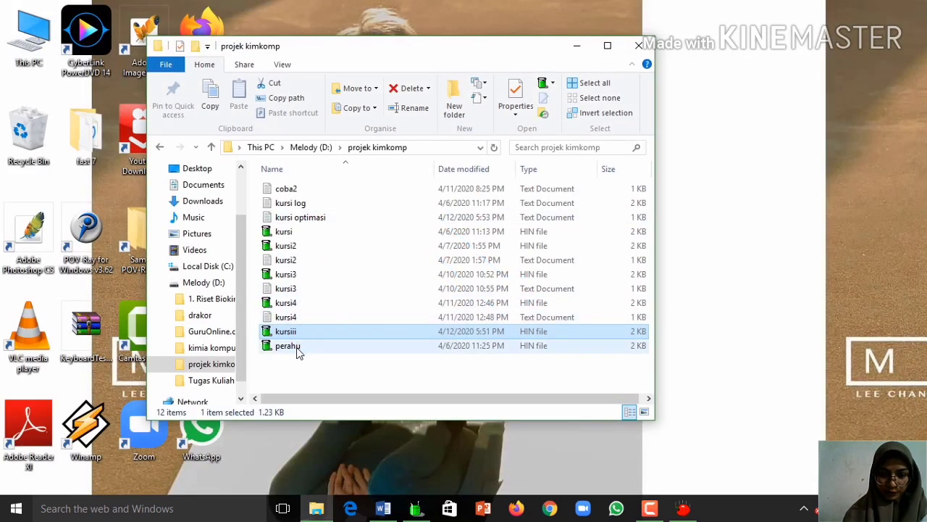
Step: Open the perahu structure from the projek kimkomp folder in a maximized window and deselect all its atoms
double_click(288, 346)
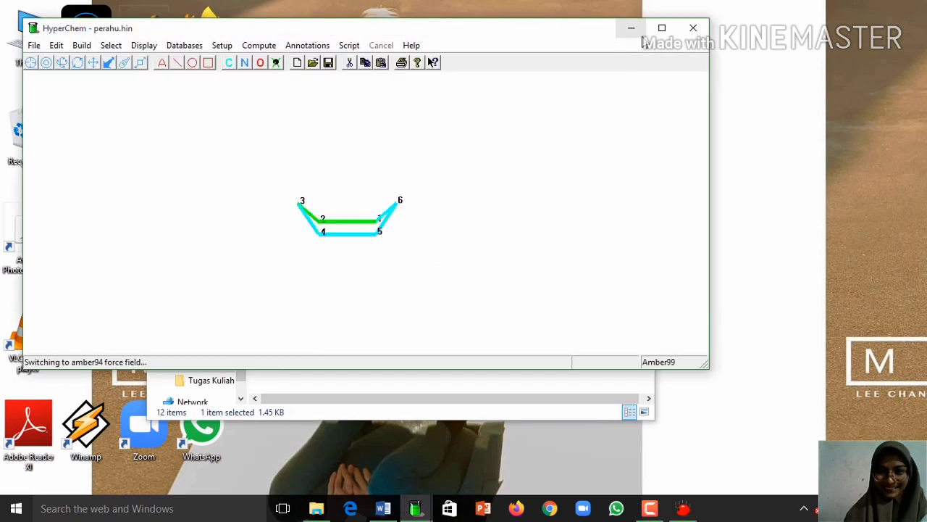
click(670, 27)
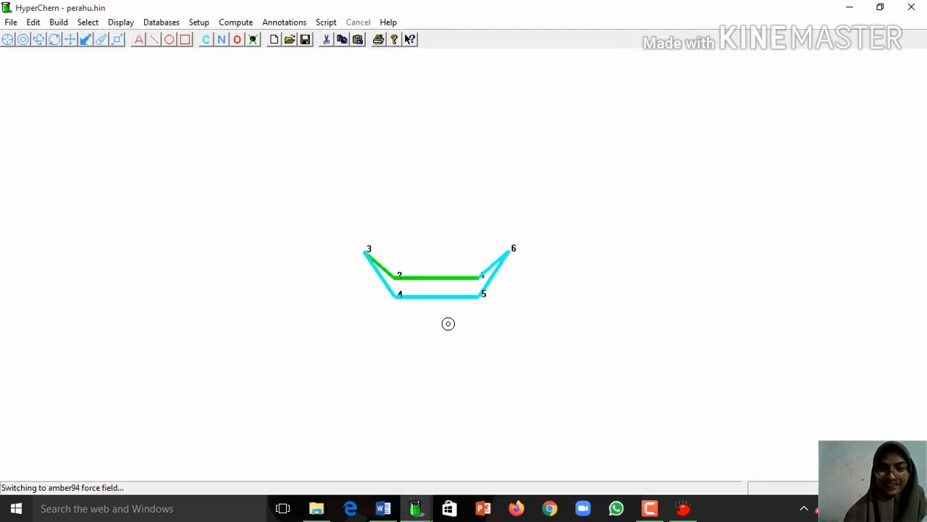
click(604, 320)
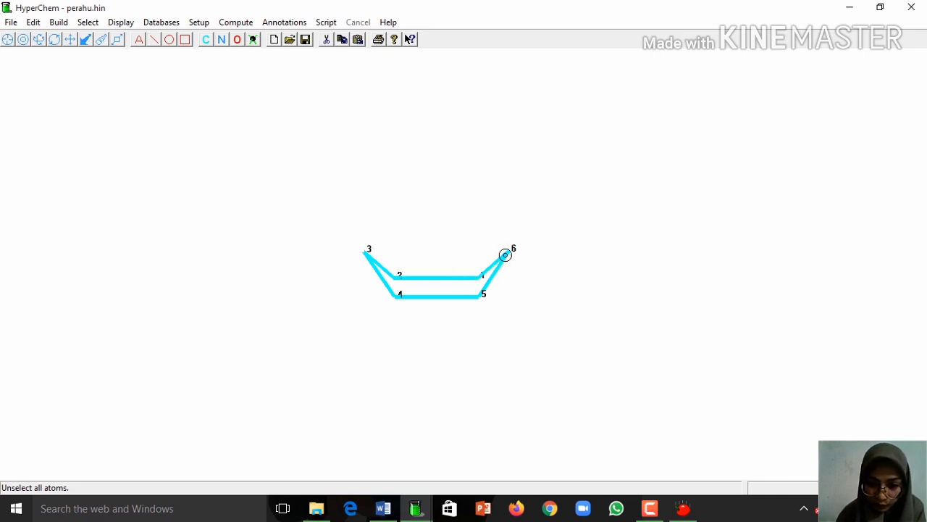
drag(505, 255, 482, 274)
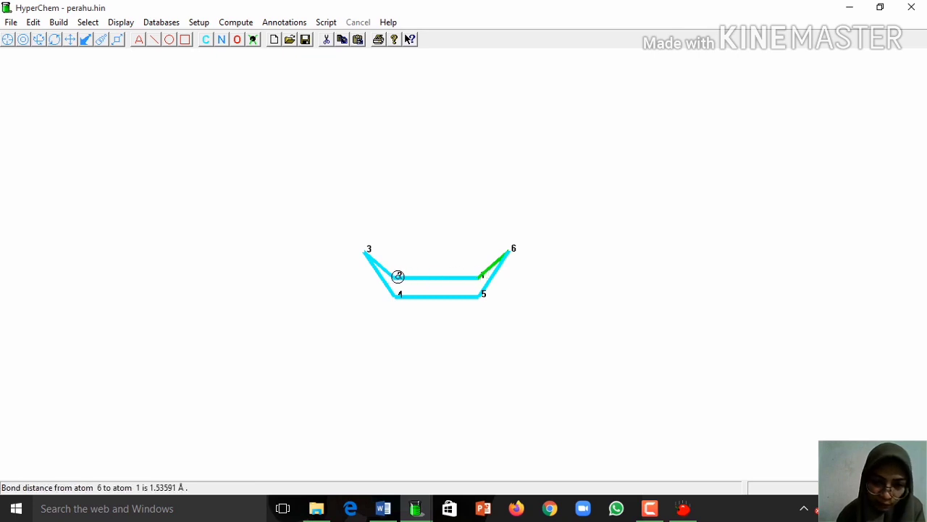
click(397, 276)
double_click(399, 276)
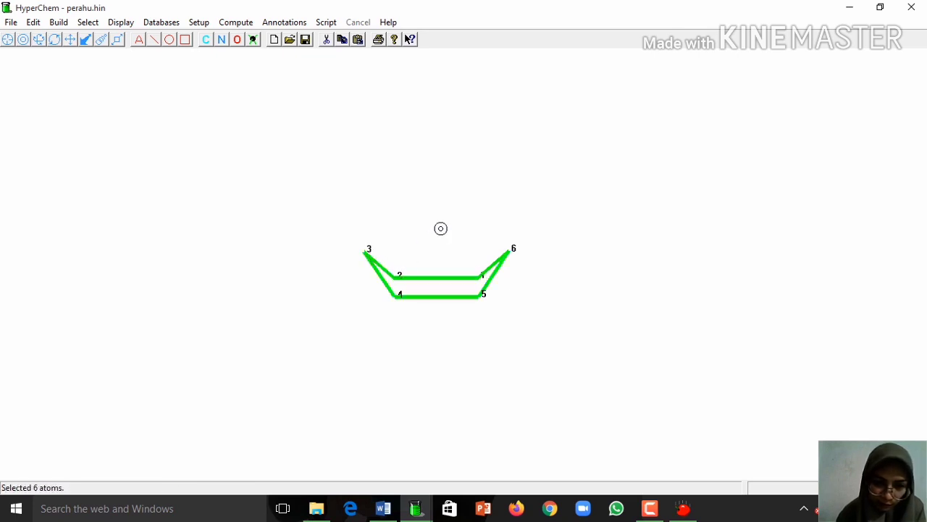
right_click(470, 245)
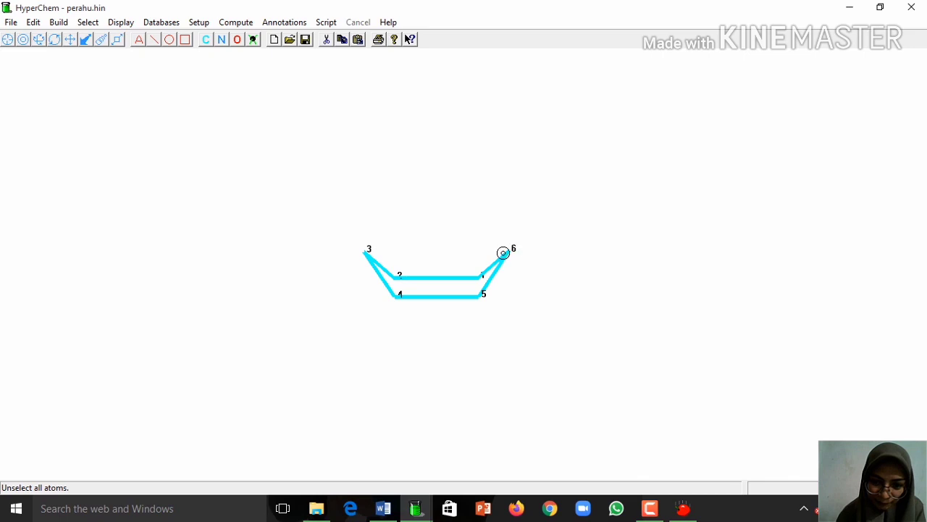
click(503, 252)
click(483, 271)
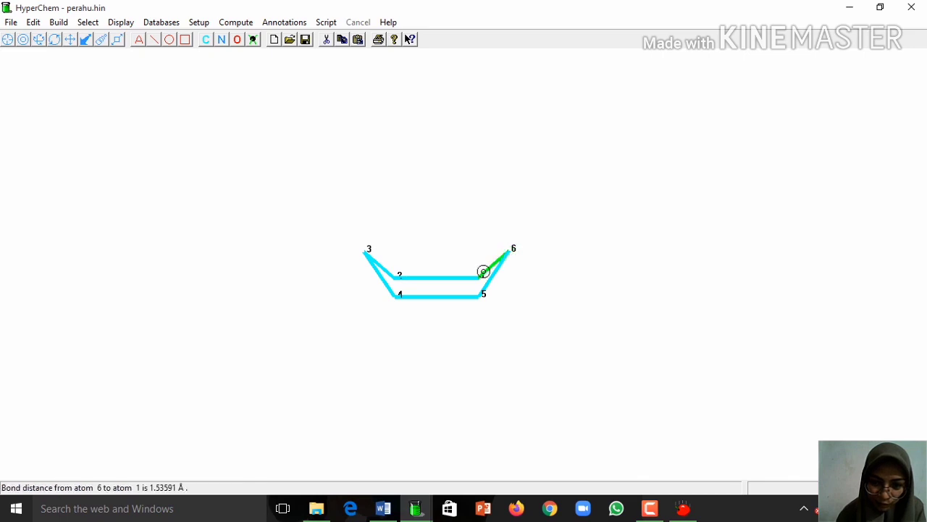
double_click(483, 271)
right_click(483, 271)
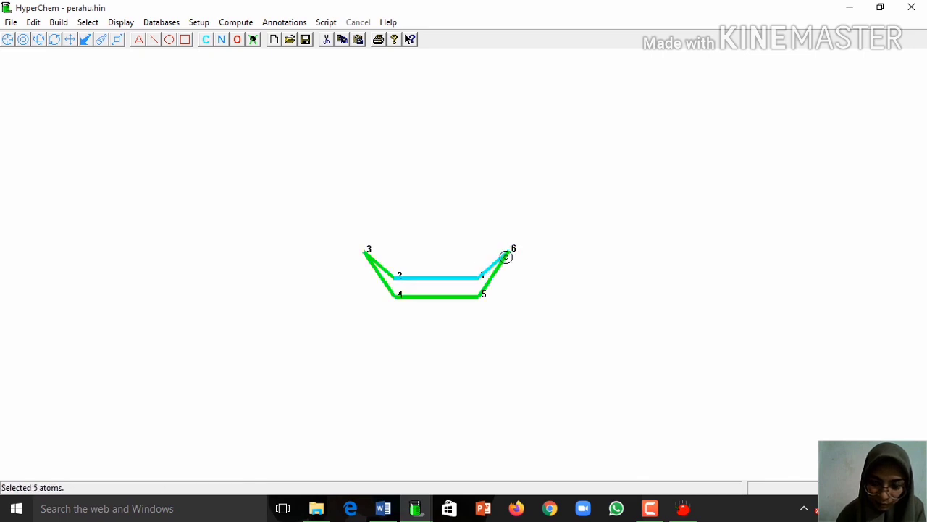
click(463, 187)
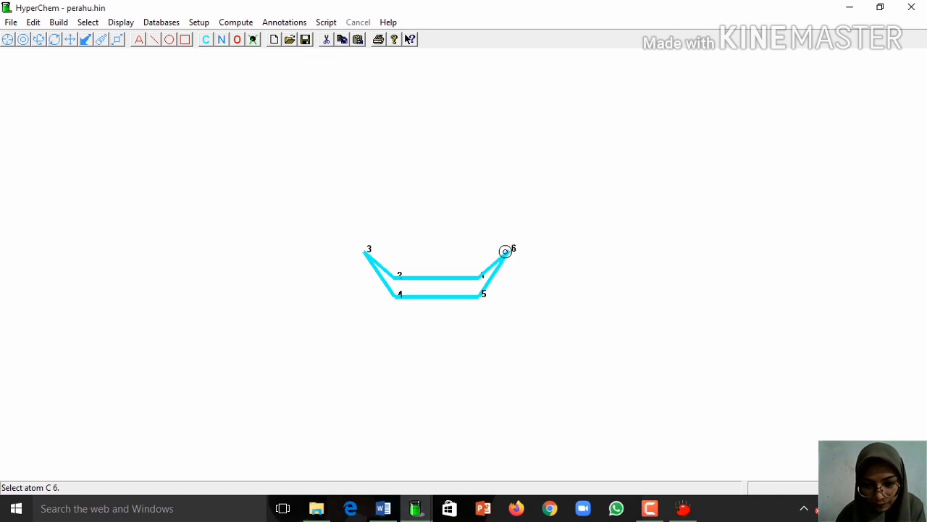
Step: Constrain the bond torsion of carbons 6-1-2-3 to 30°, deselect all atoms, and rebuild the model
click(507, 251)
click(480, 276)
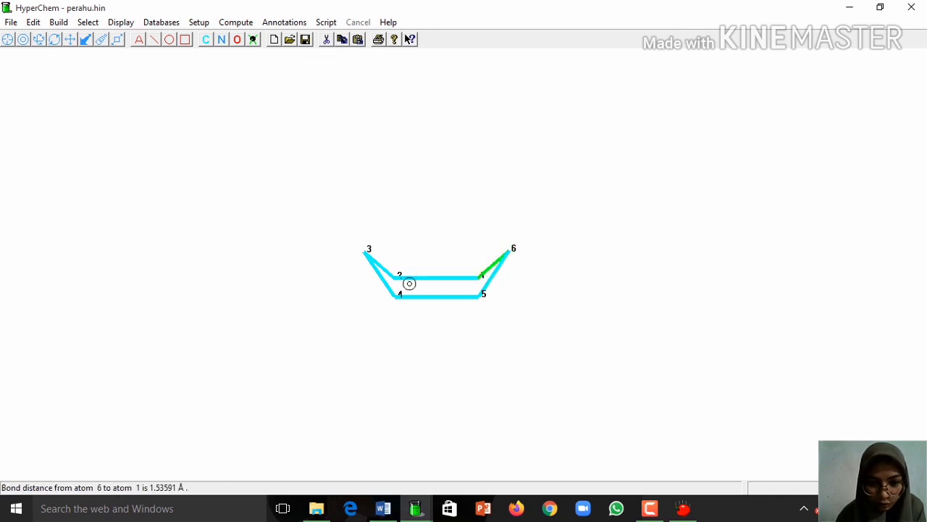
click(397, 278)
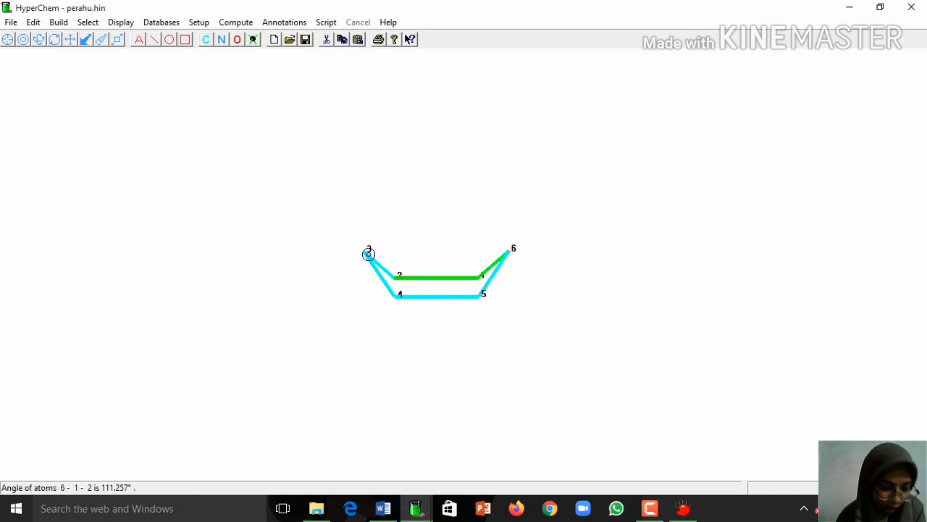
click(369, 253)
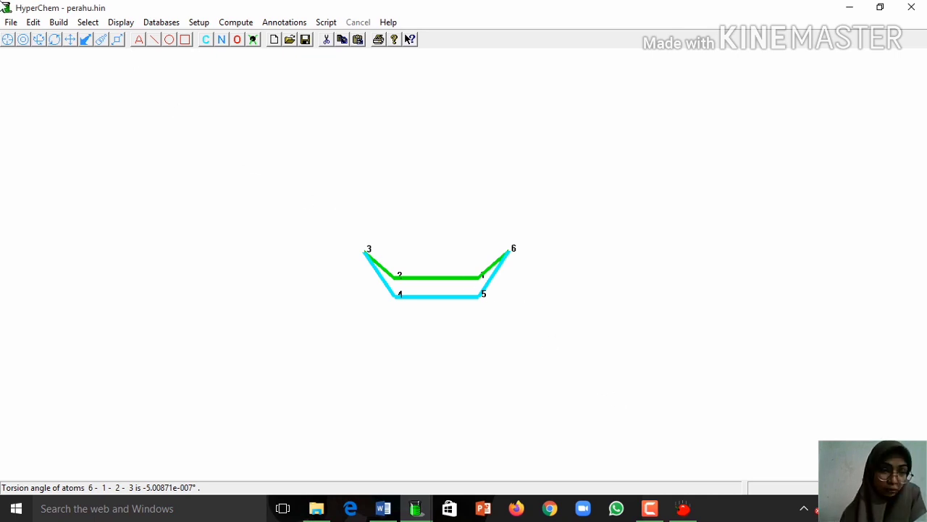
click(54, 23)
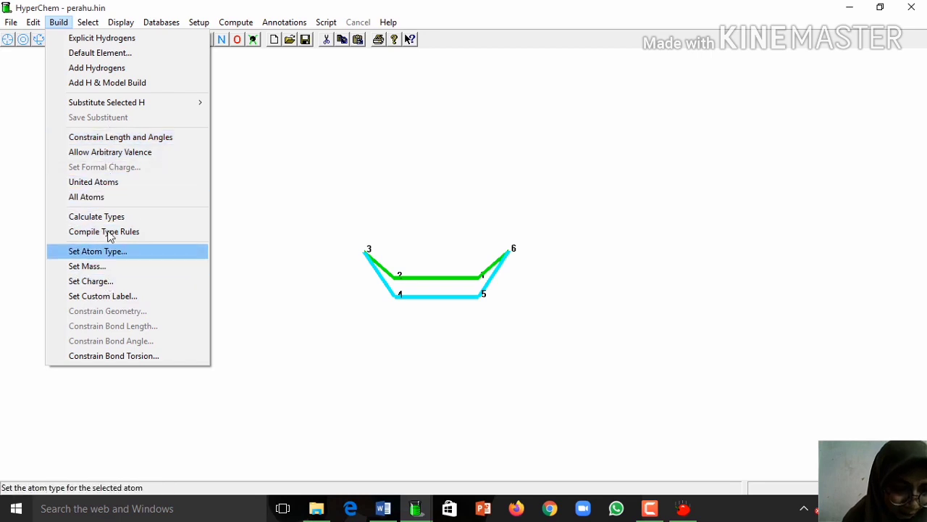
click(102, 355)
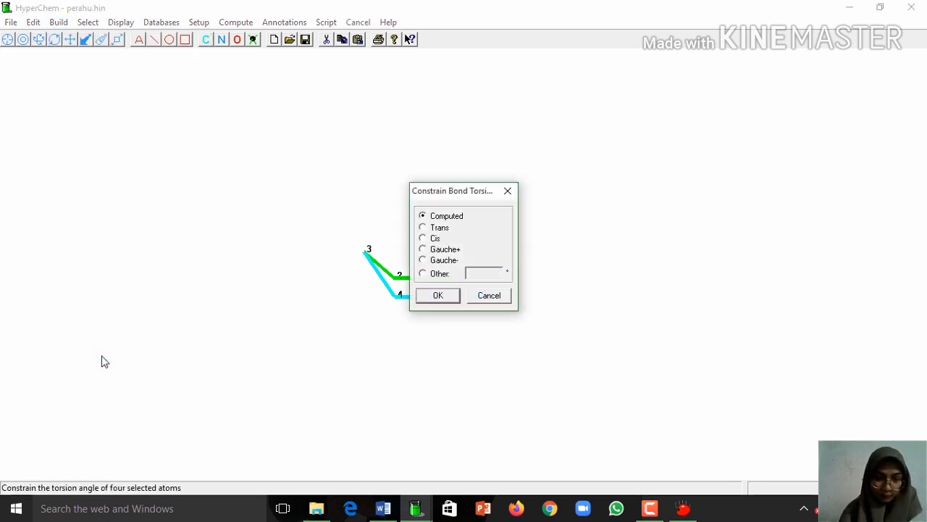
click(423, 274)
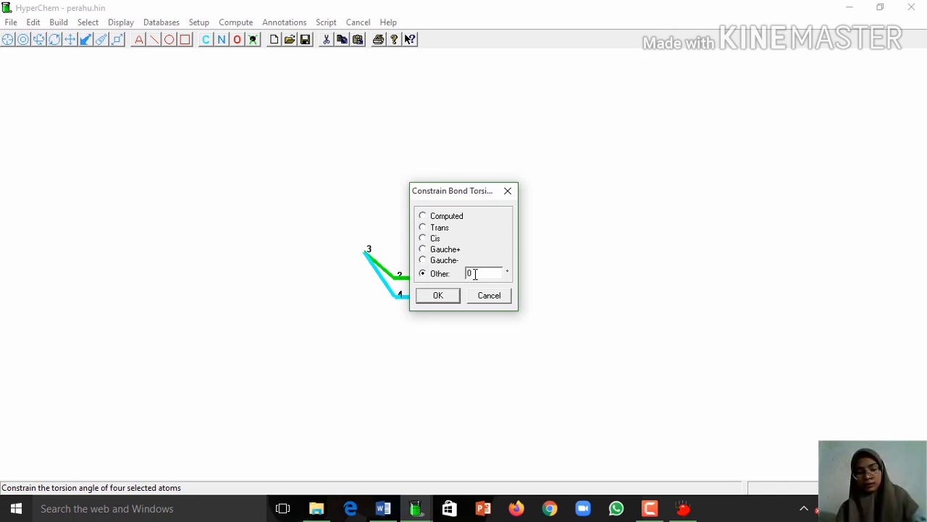
click(440, 296)
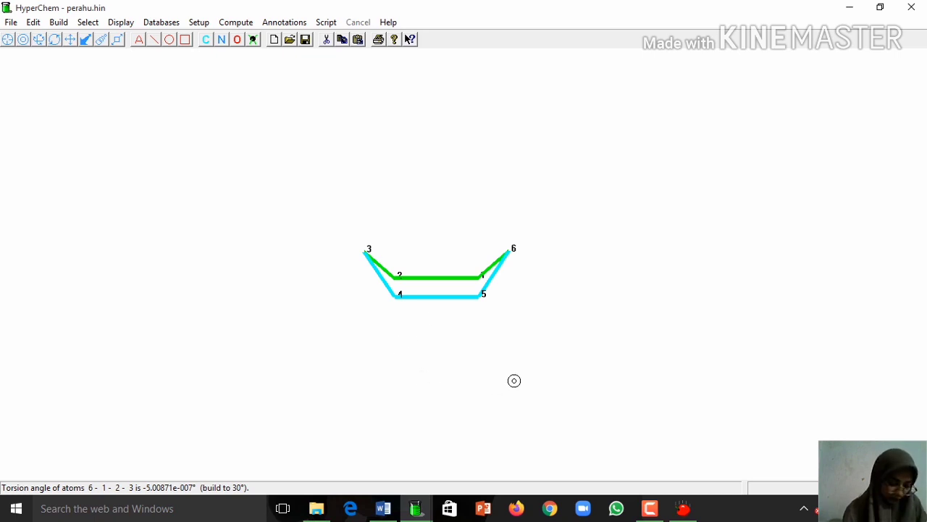
right_click(543, 336)
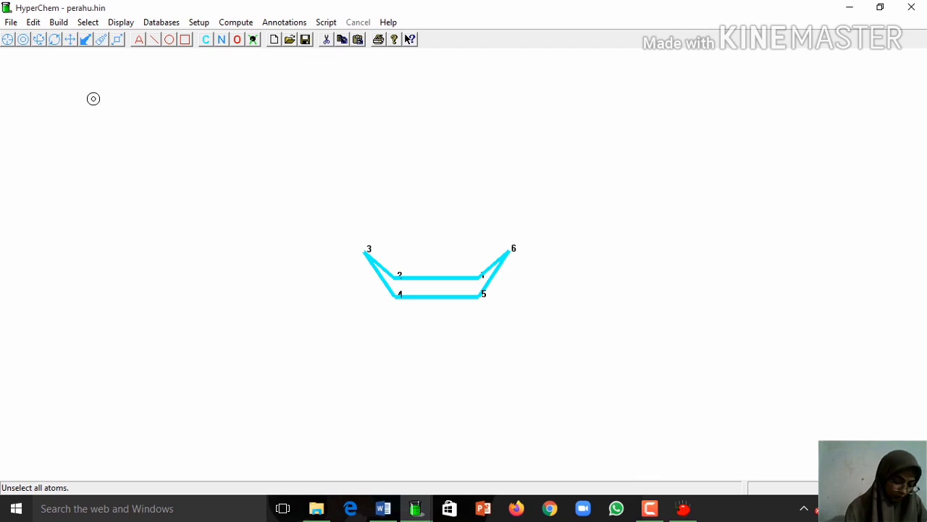
double_click(22, 39)
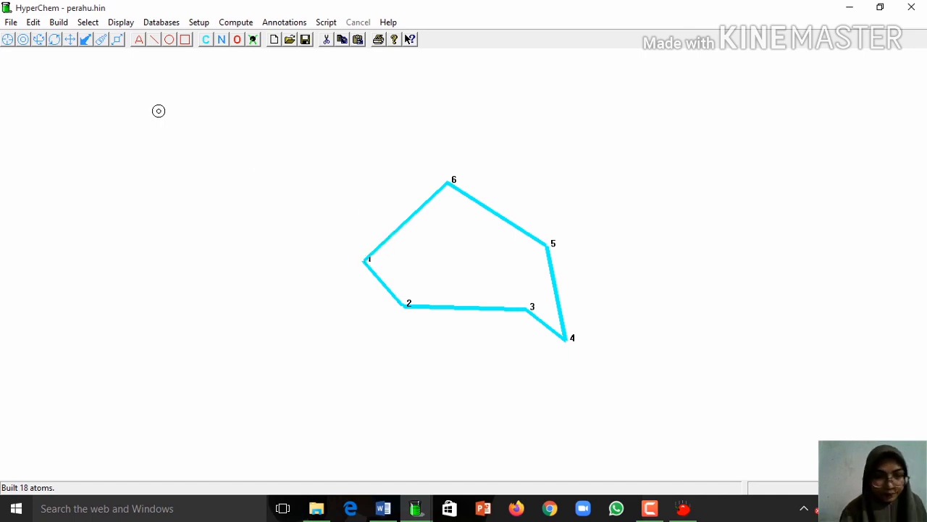
Step: Rotate the rebuilt ring into a level side view with carbons 3 and 6 as the raised ends
click(40, 40)
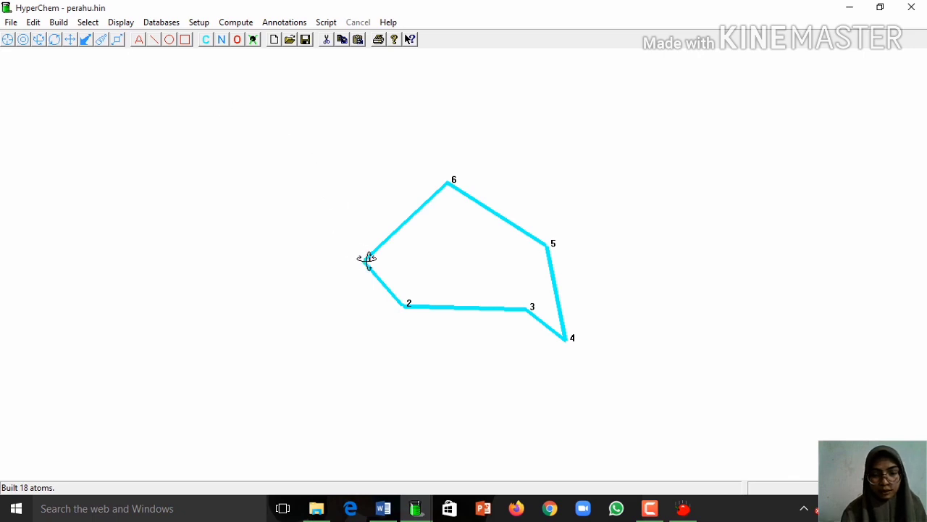
drag(368, 258, 564, 292)
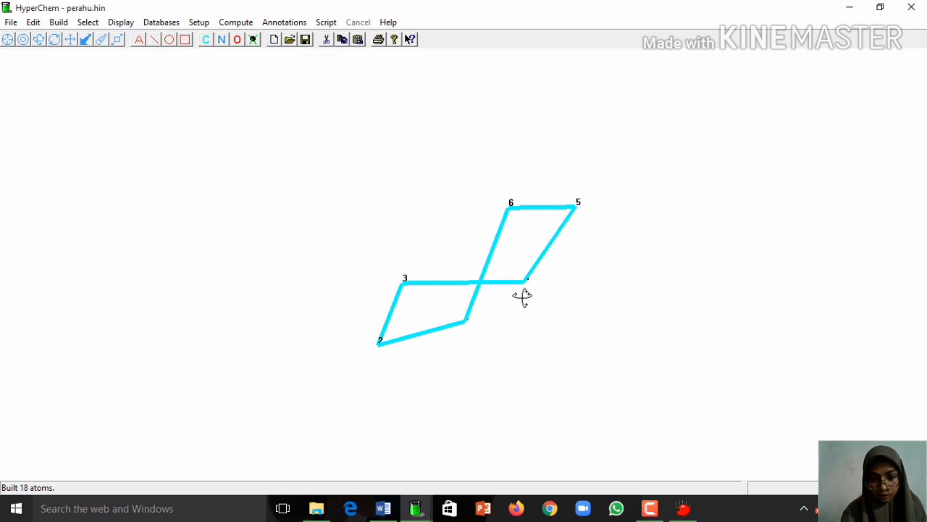
drag(473, 302, 413, 193)
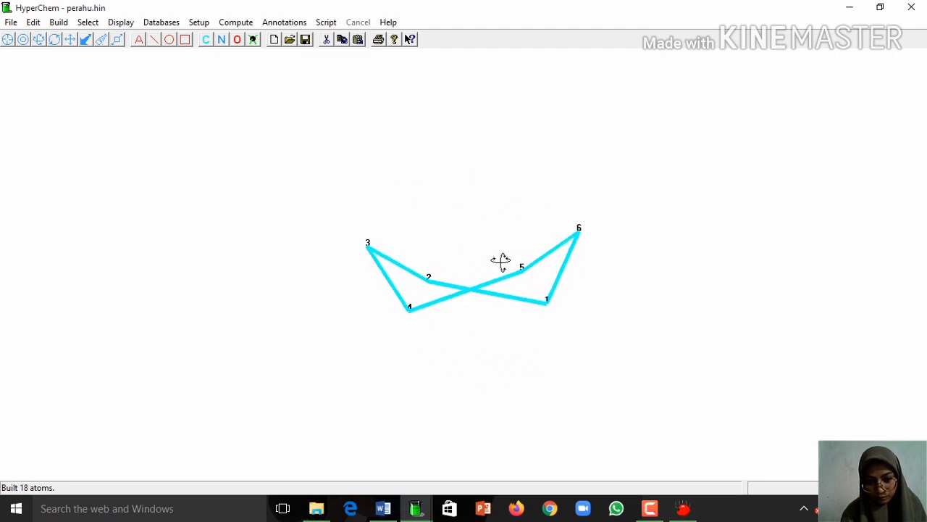
drag(501, 261, 498, 259)
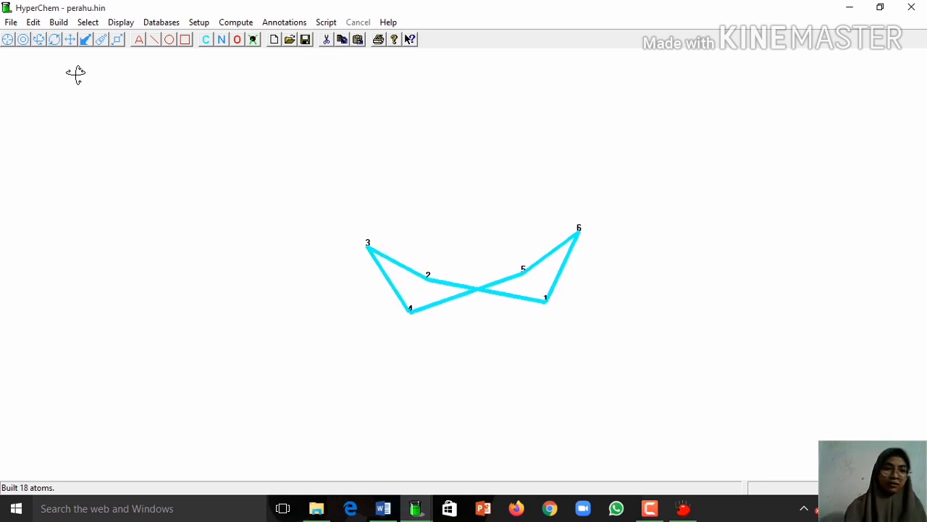
click(51, 41)
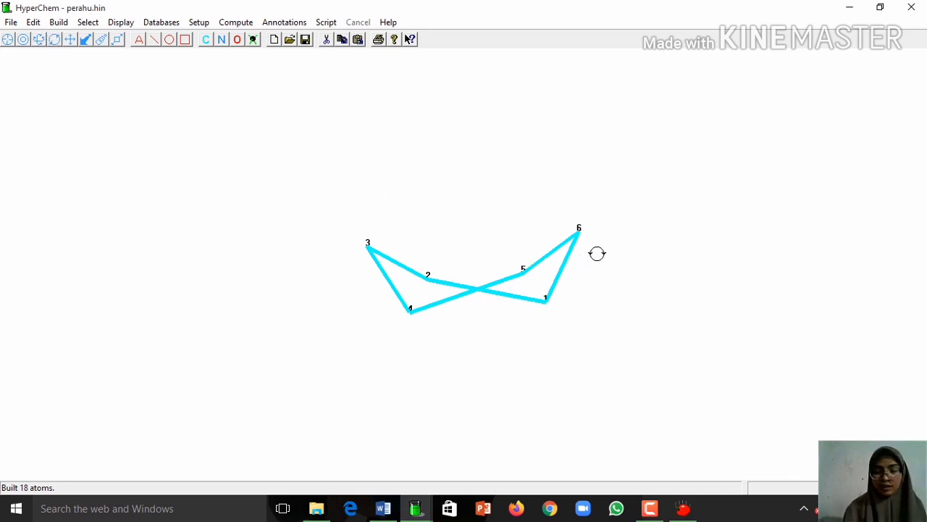
mouse_move(597, 254)
mouse_down()
mouse_move(601, 290)
mouse_move(609, 251)
mouse_up()
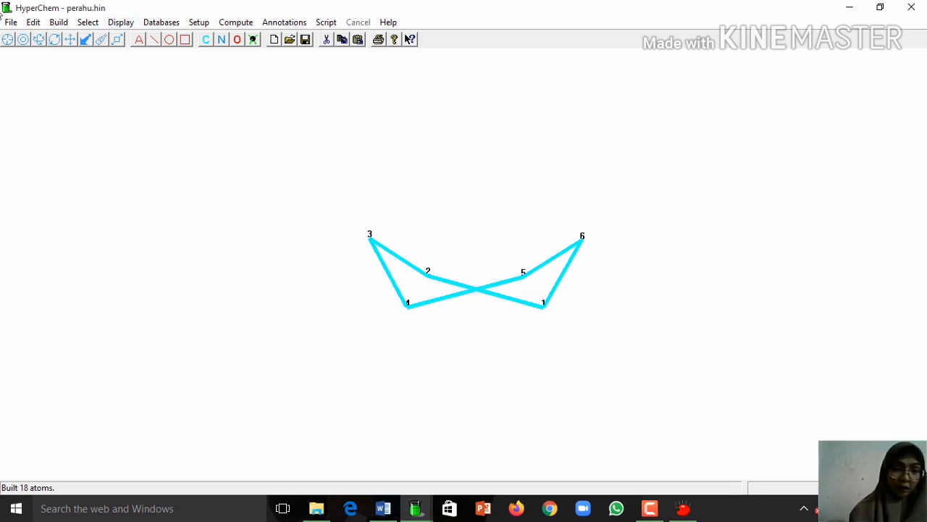
Step: Run a geometry optimization of the twisted boat in vacuo with Polak-Ribiere, RMS gradient 0.1, and 270 maximum cycles
click(236, 23)
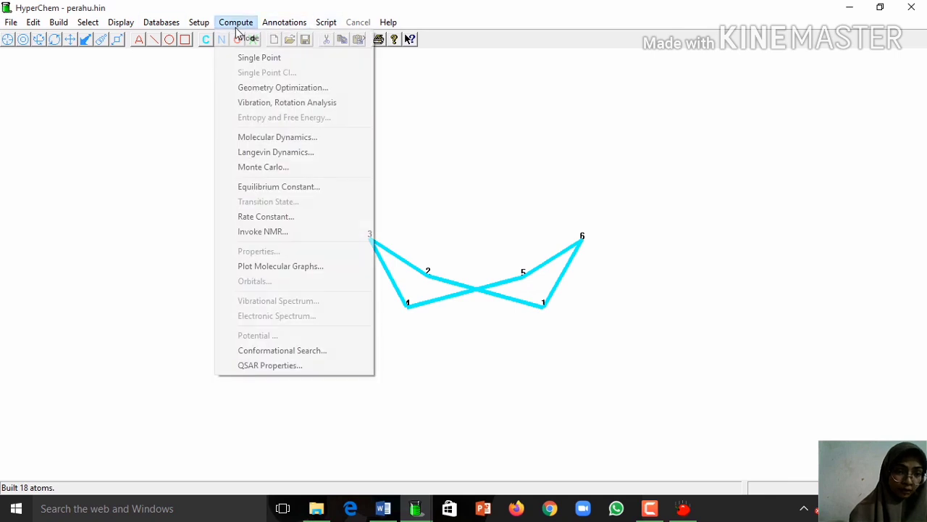
click(281, 93)
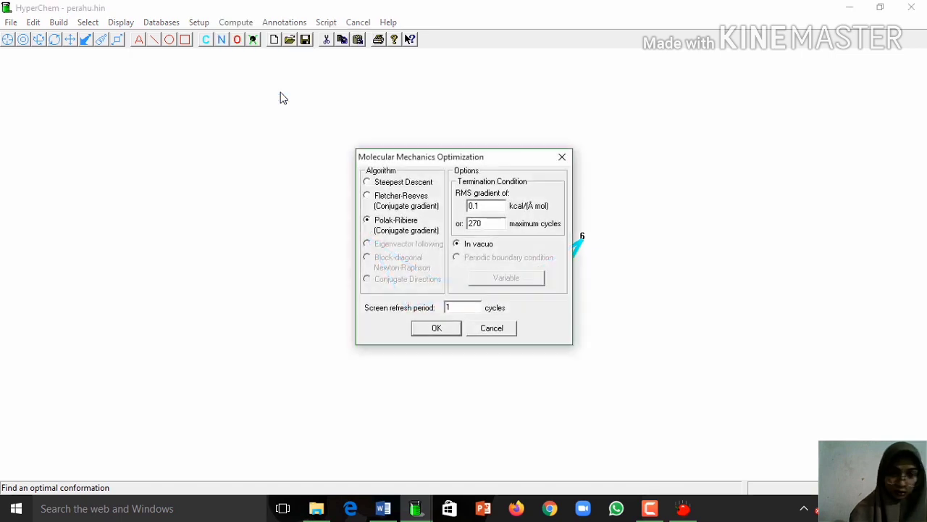
click(436, 328)
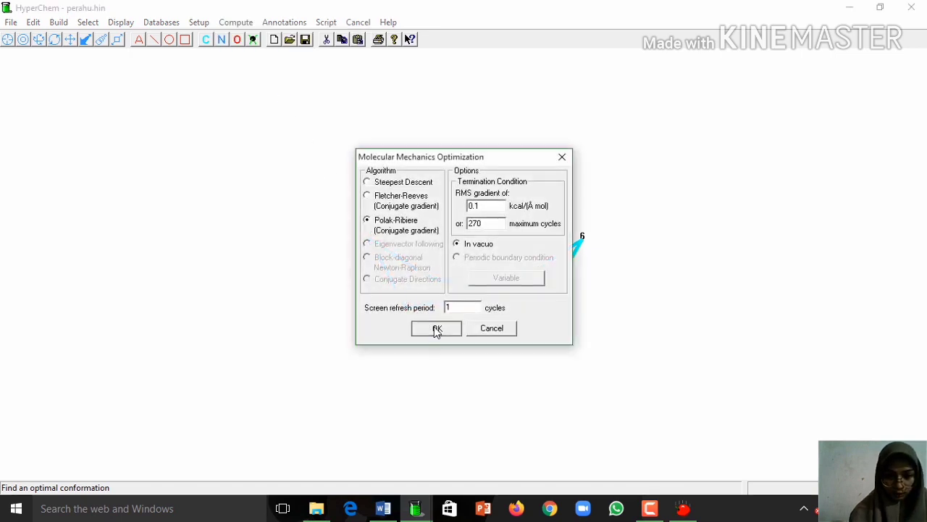